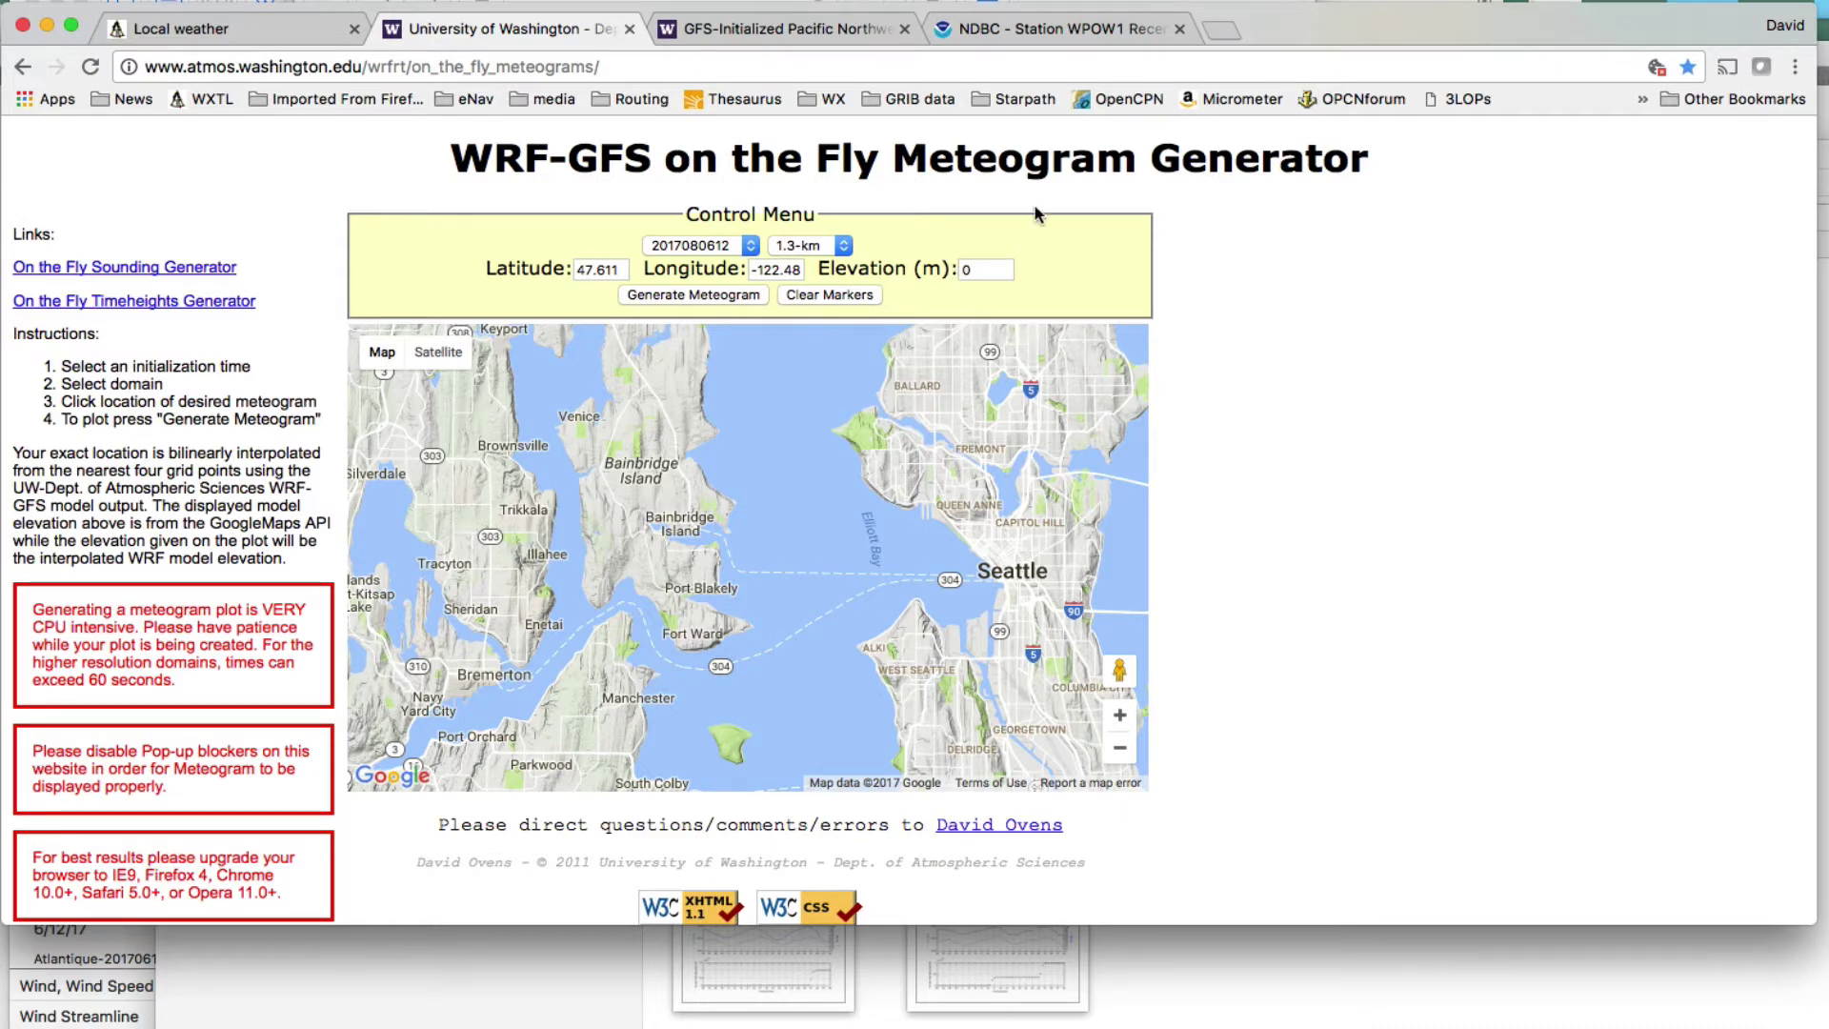
pyautogui.click(748, 248)
pyautogui.click(728, 245)
pyautogui.click(842, 247)
pyautogui.click(843, 247)
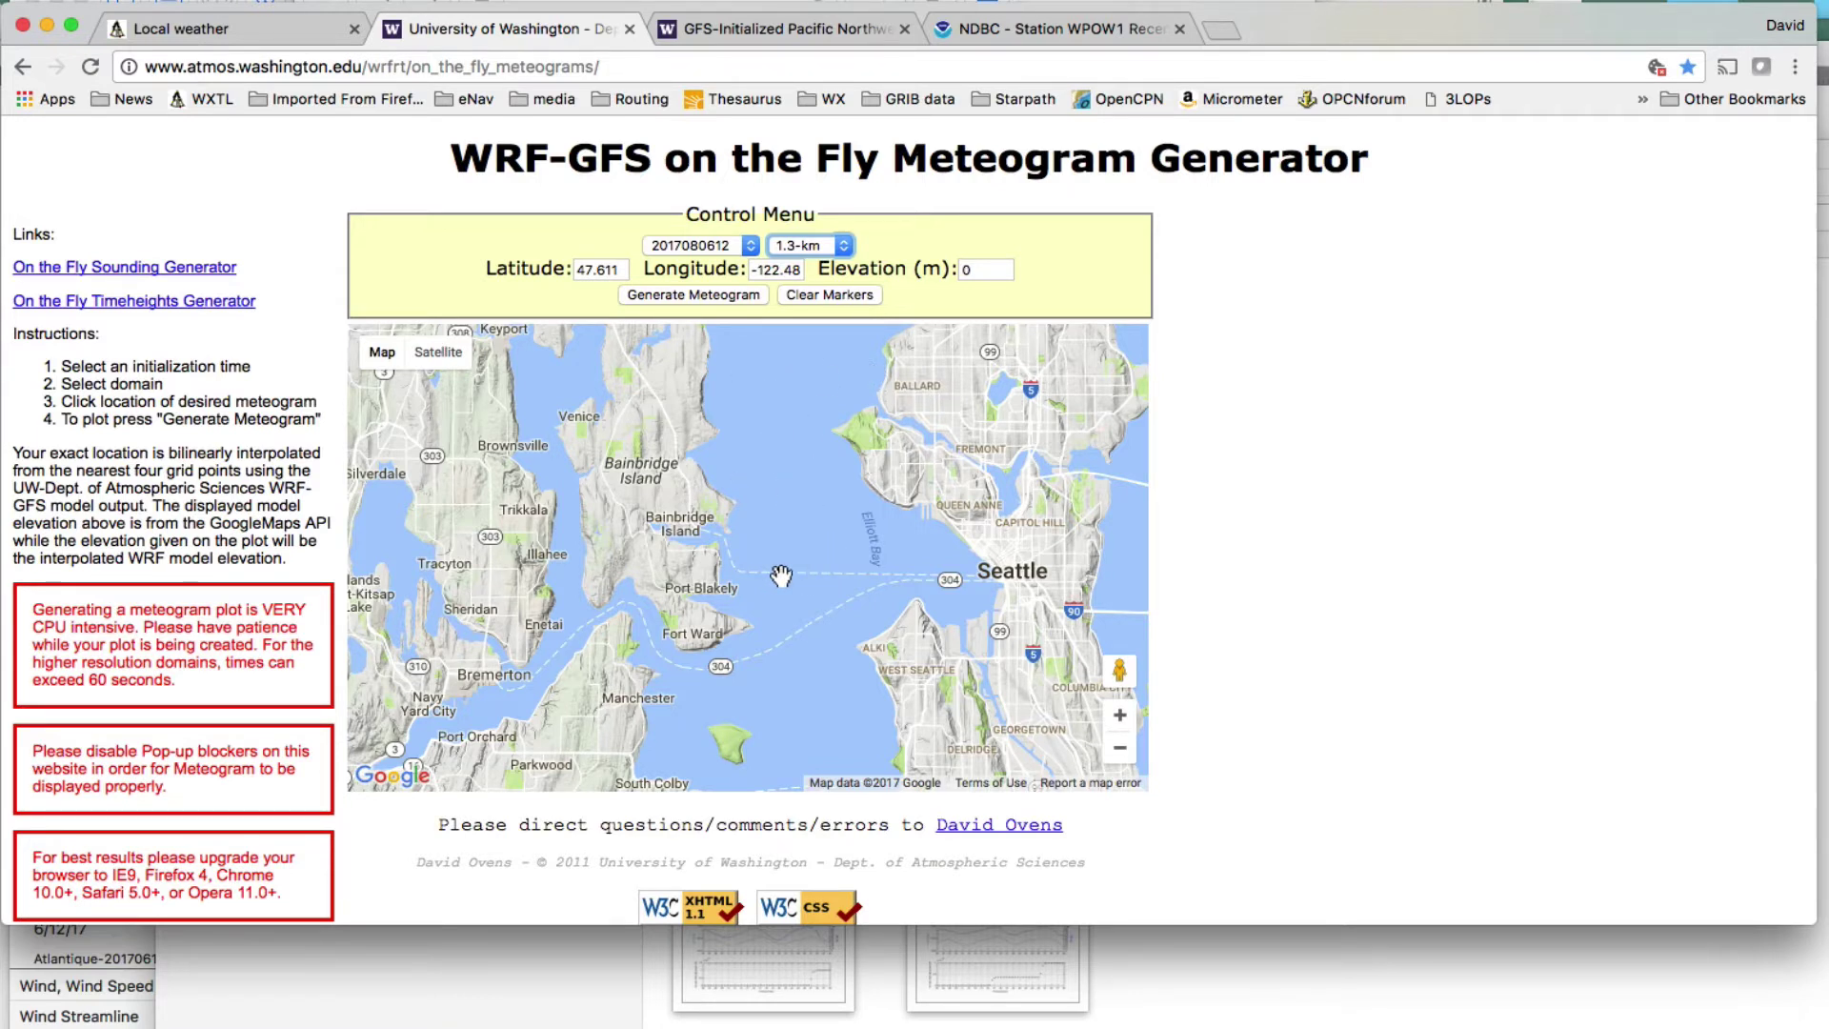
# Mark a point in Elliott Bay, set elevation to 0 m, and generate its meteogram
pyautogui.click(899, 561)
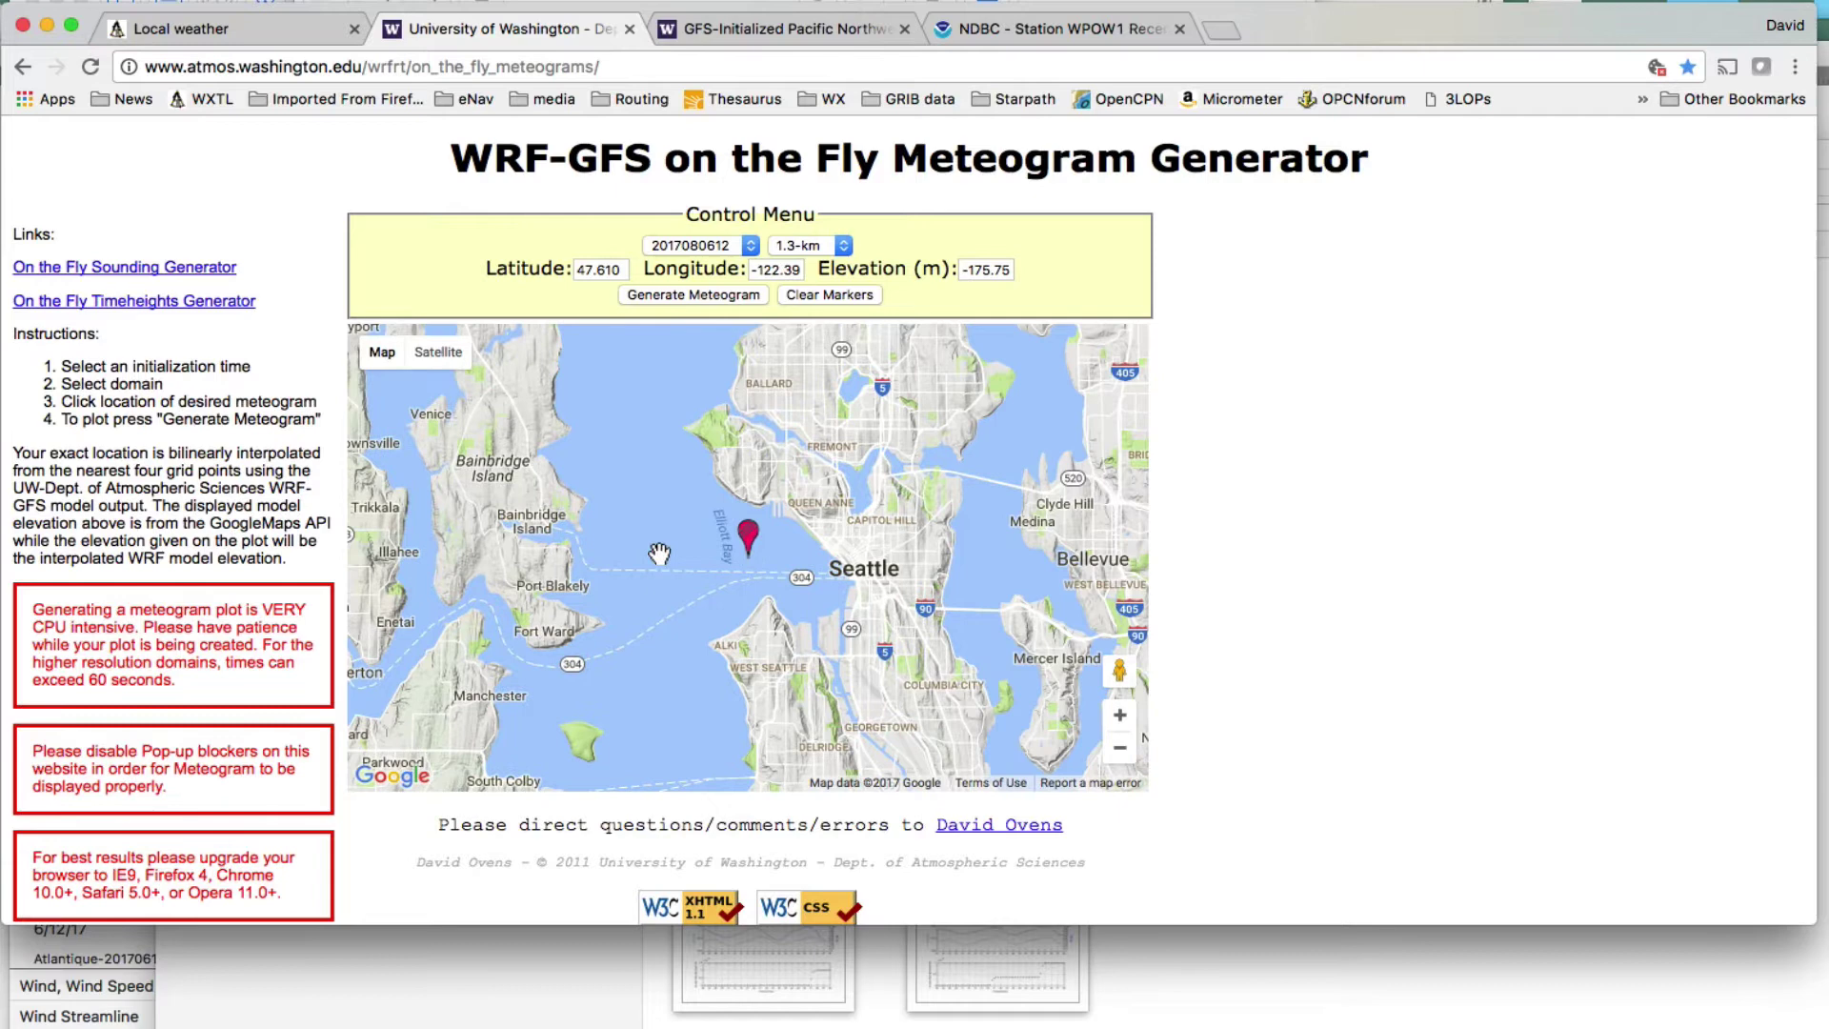
pyautogui.moveTo(658, 552); pyautogui.dragTo(788, 569)
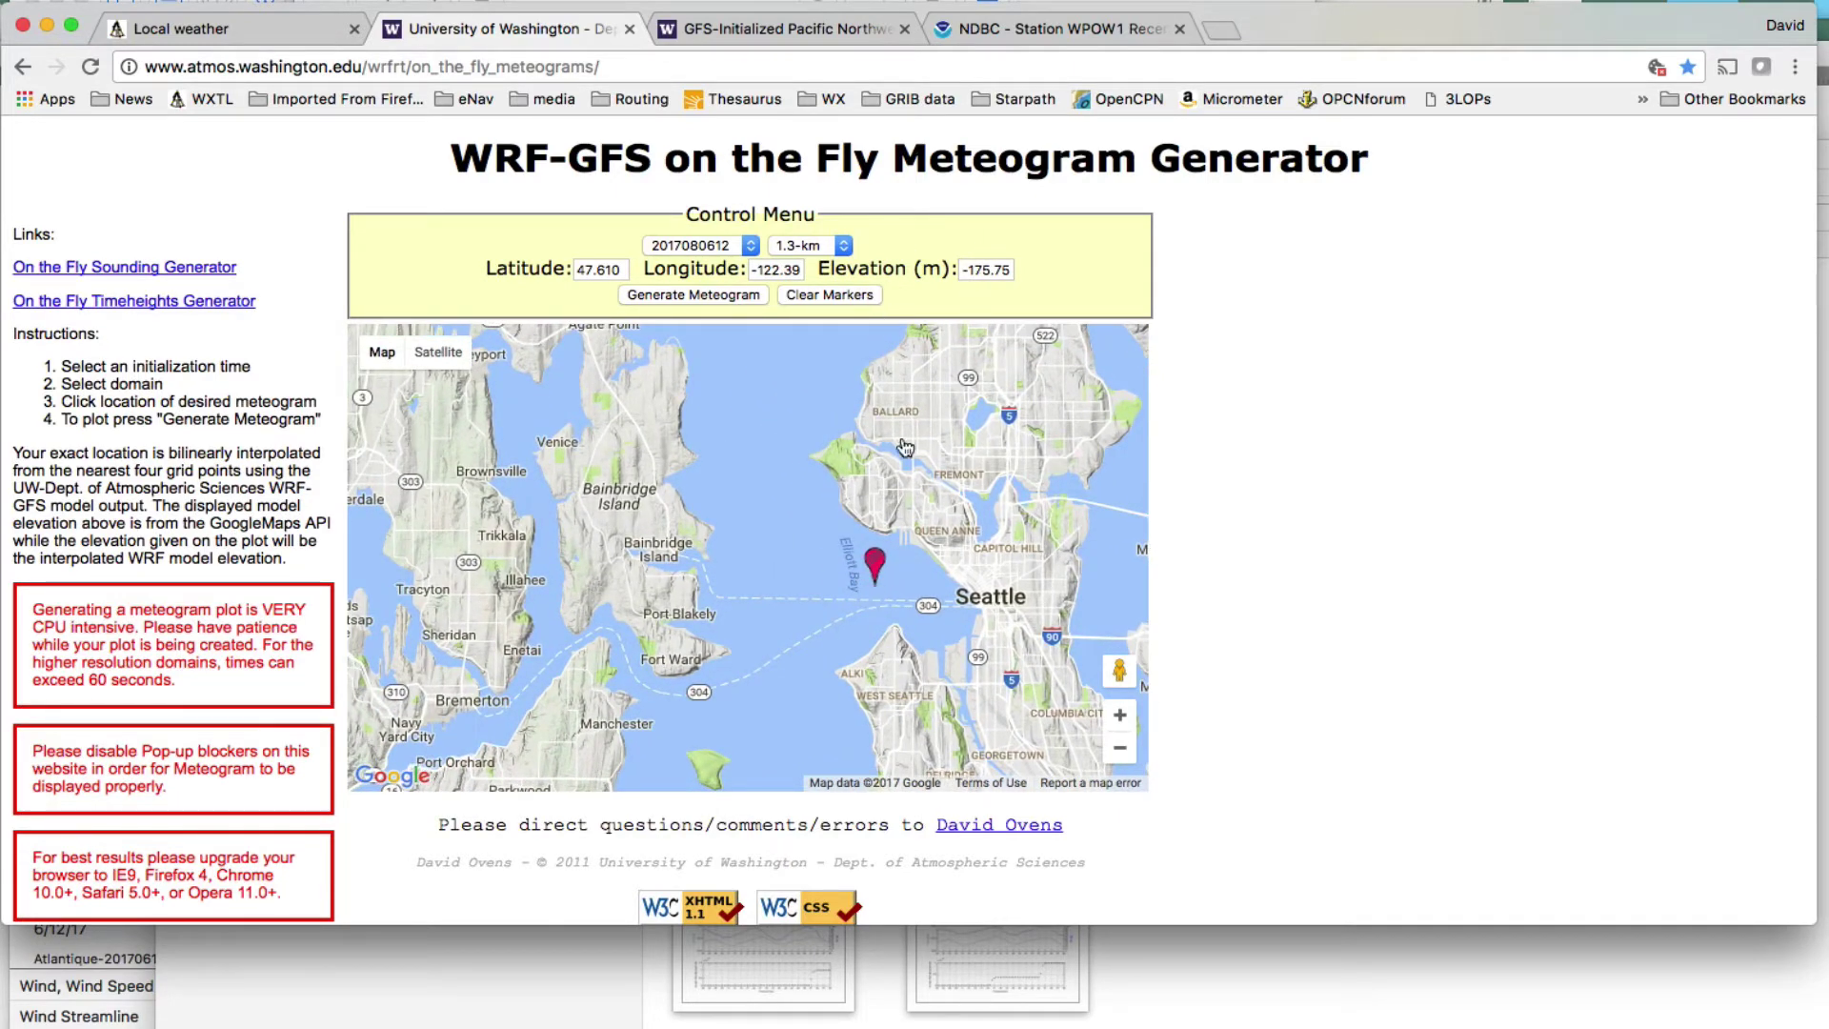
pyautogui.moveTo(968, 276); pyautogui.dragTo(1036, 267)
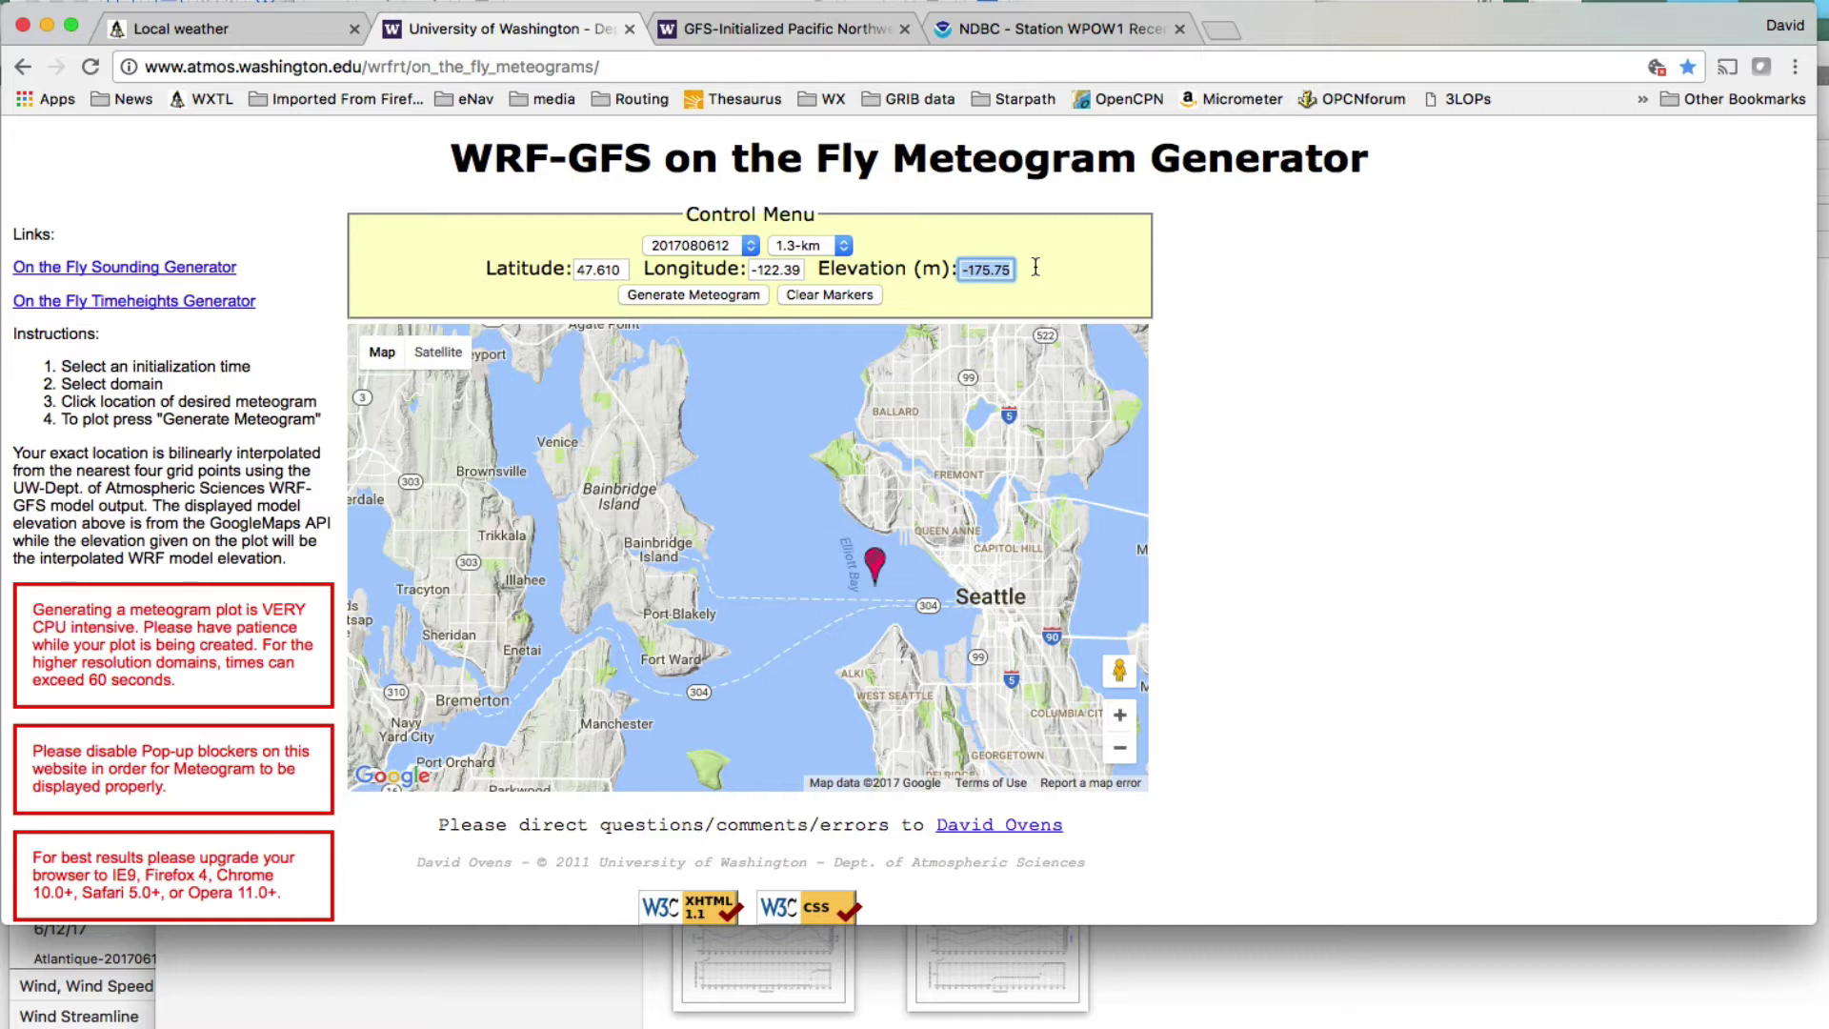
pyautogui.write('0')
pyautogui.click(706, 295)
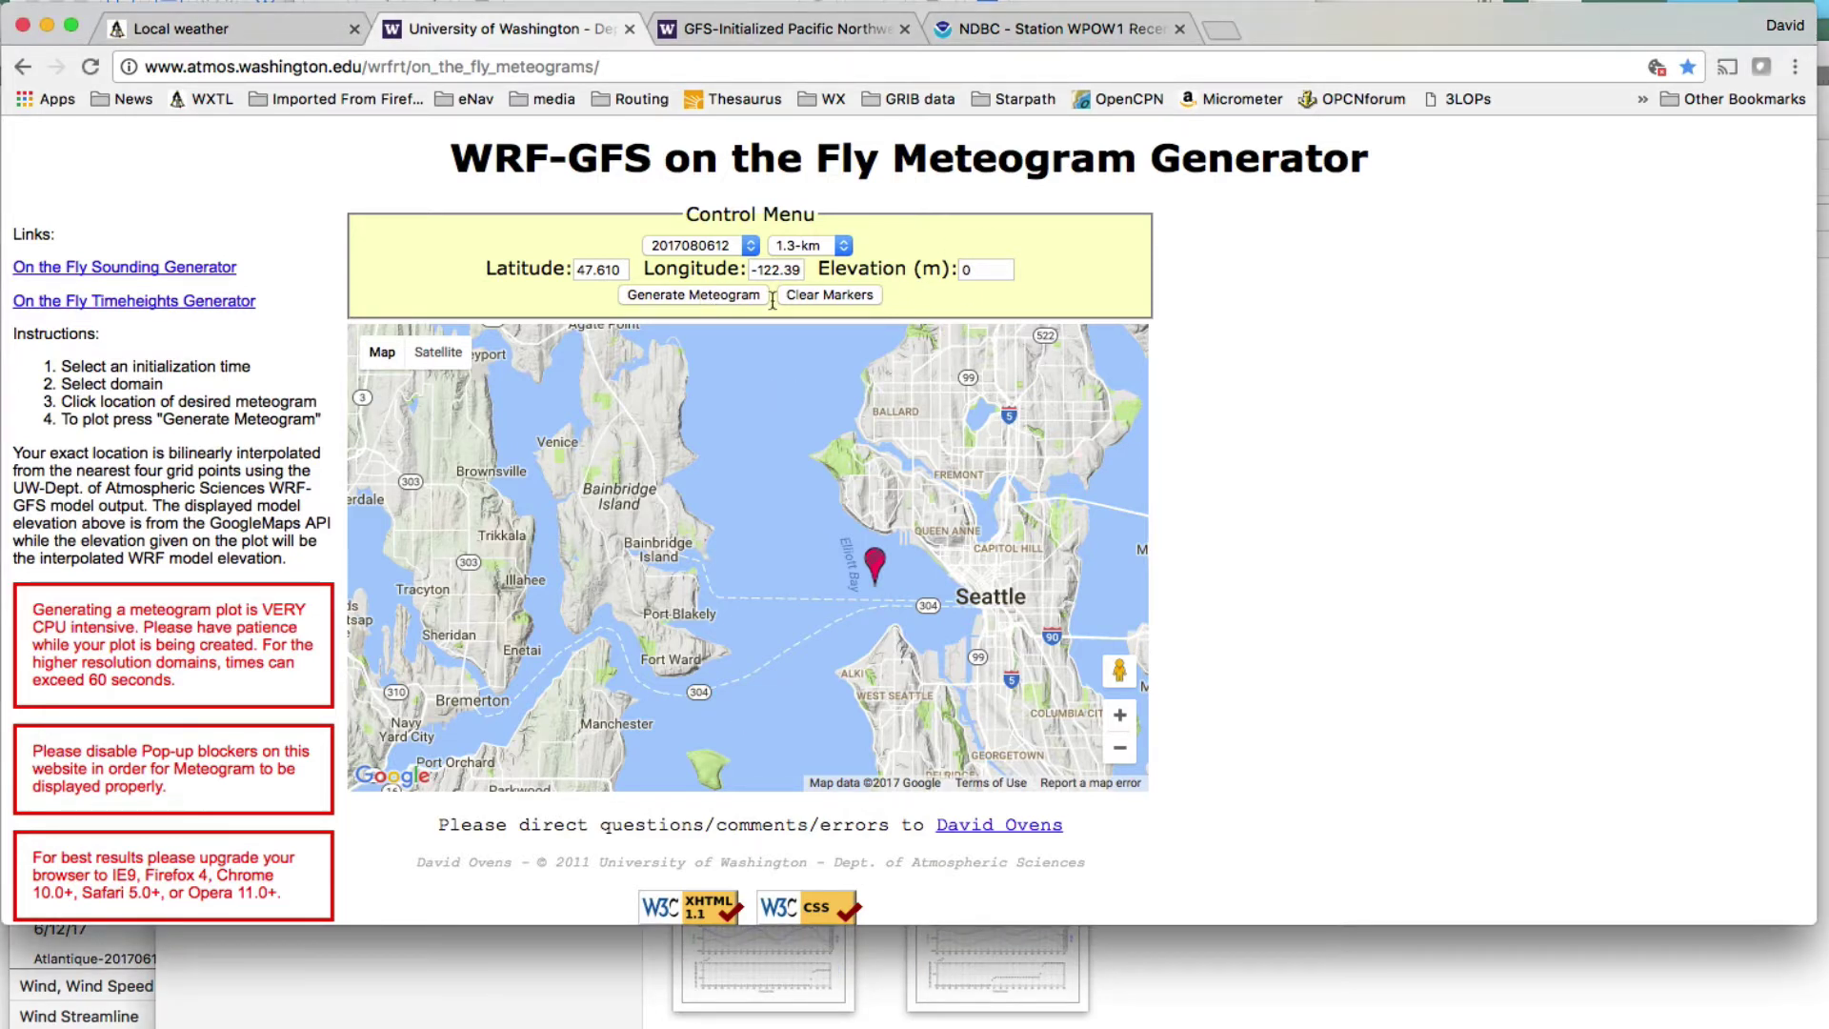
pyautogui.click(994, 272)
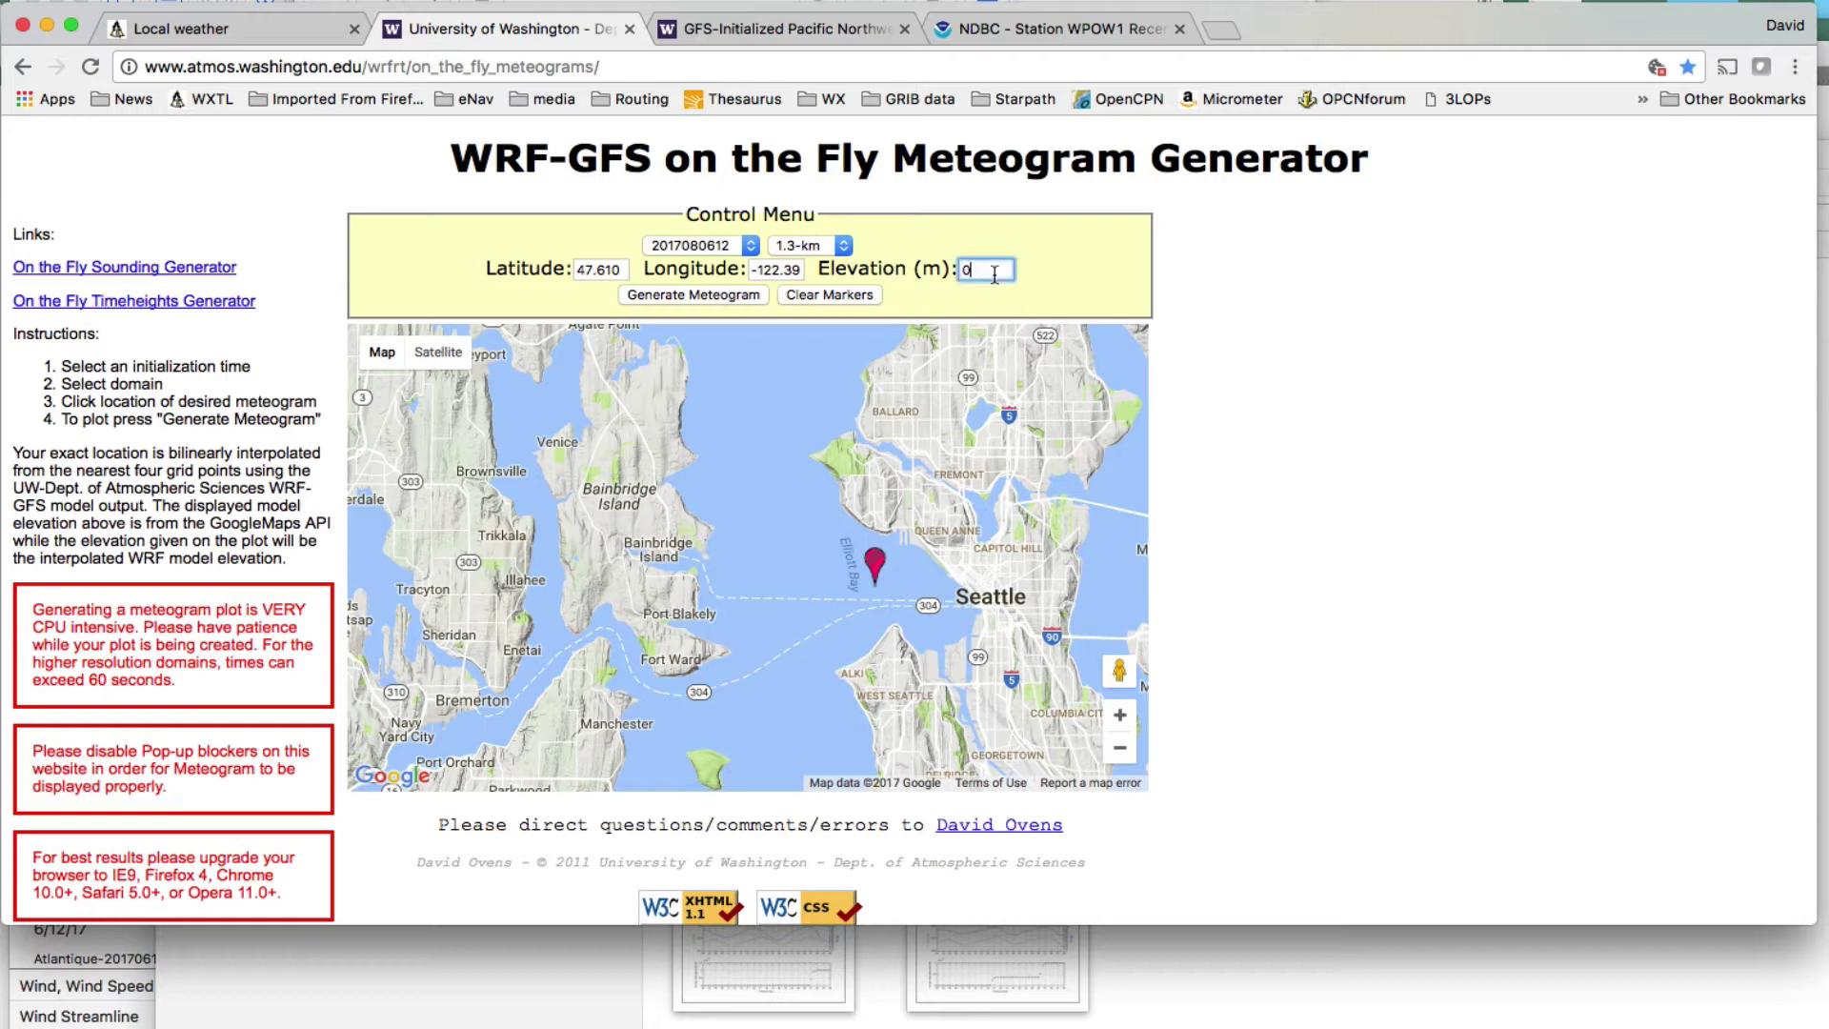
pyautogui.click(716, 297)
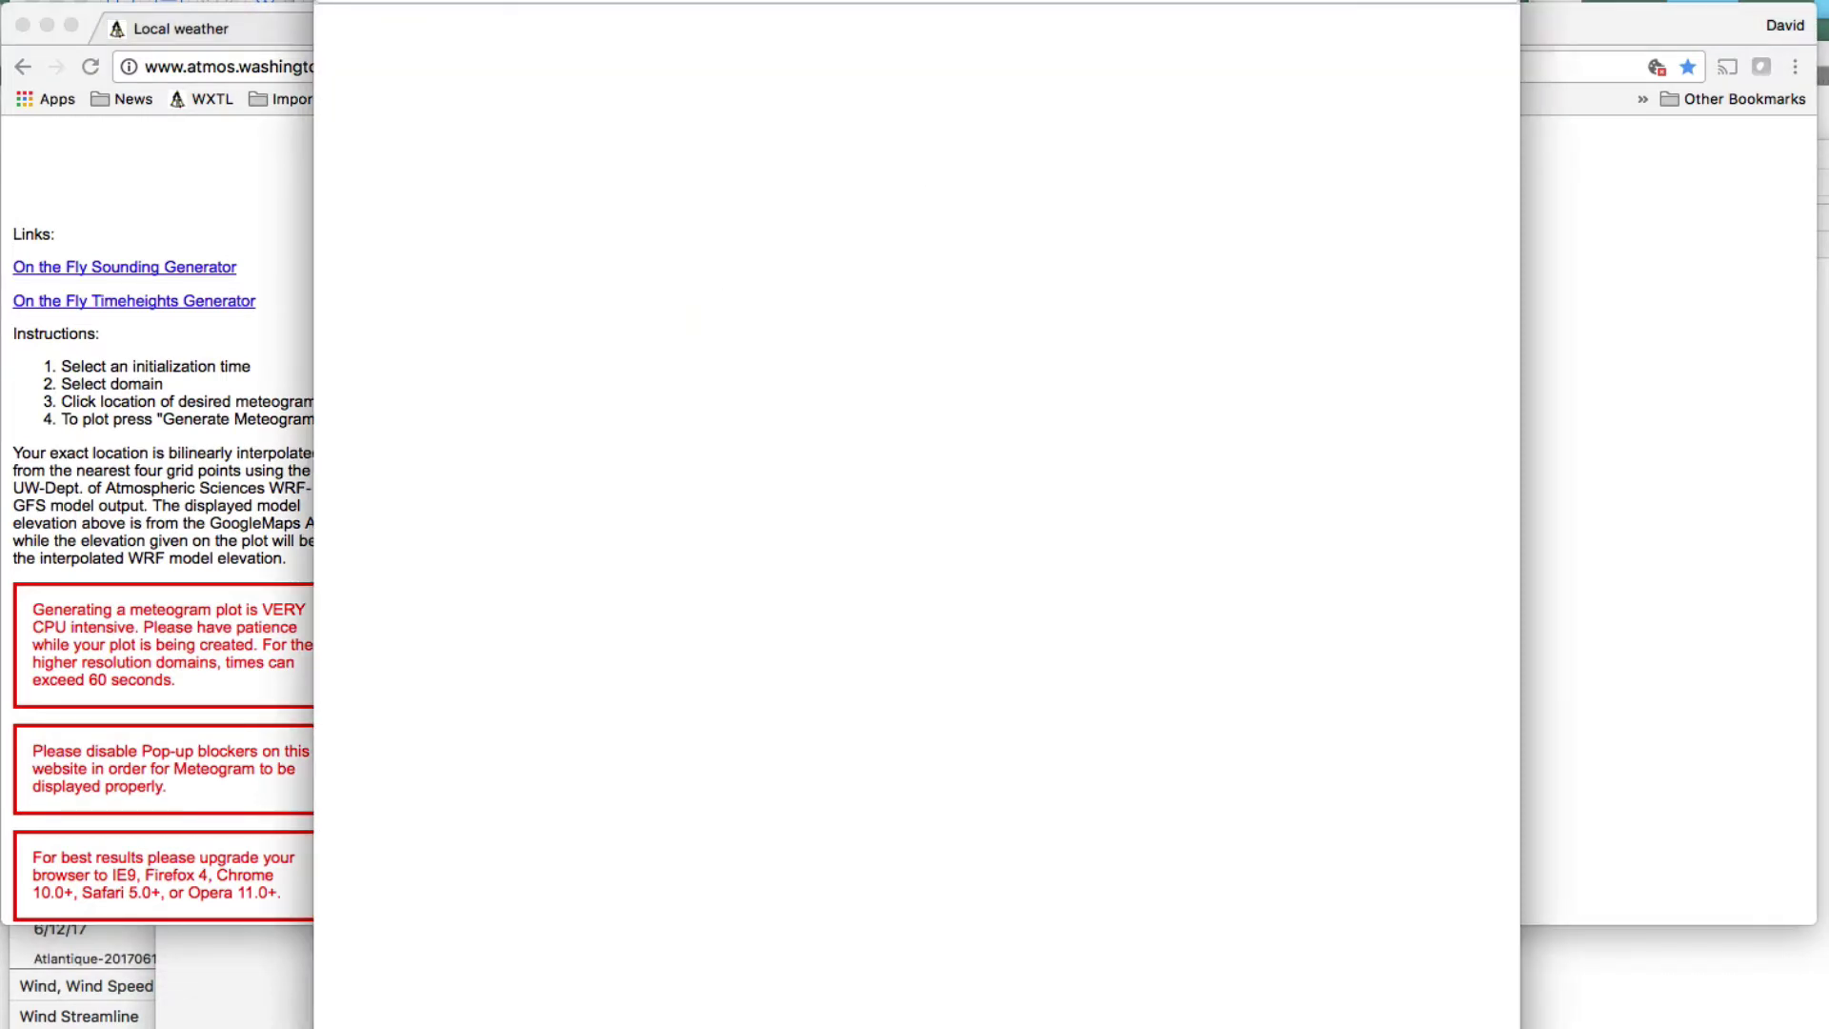
# Move the new meteogram window aside and clear the existing map marker
pyautogui.moveTo(735, 135); pyautogui.dragTo(795, 267)
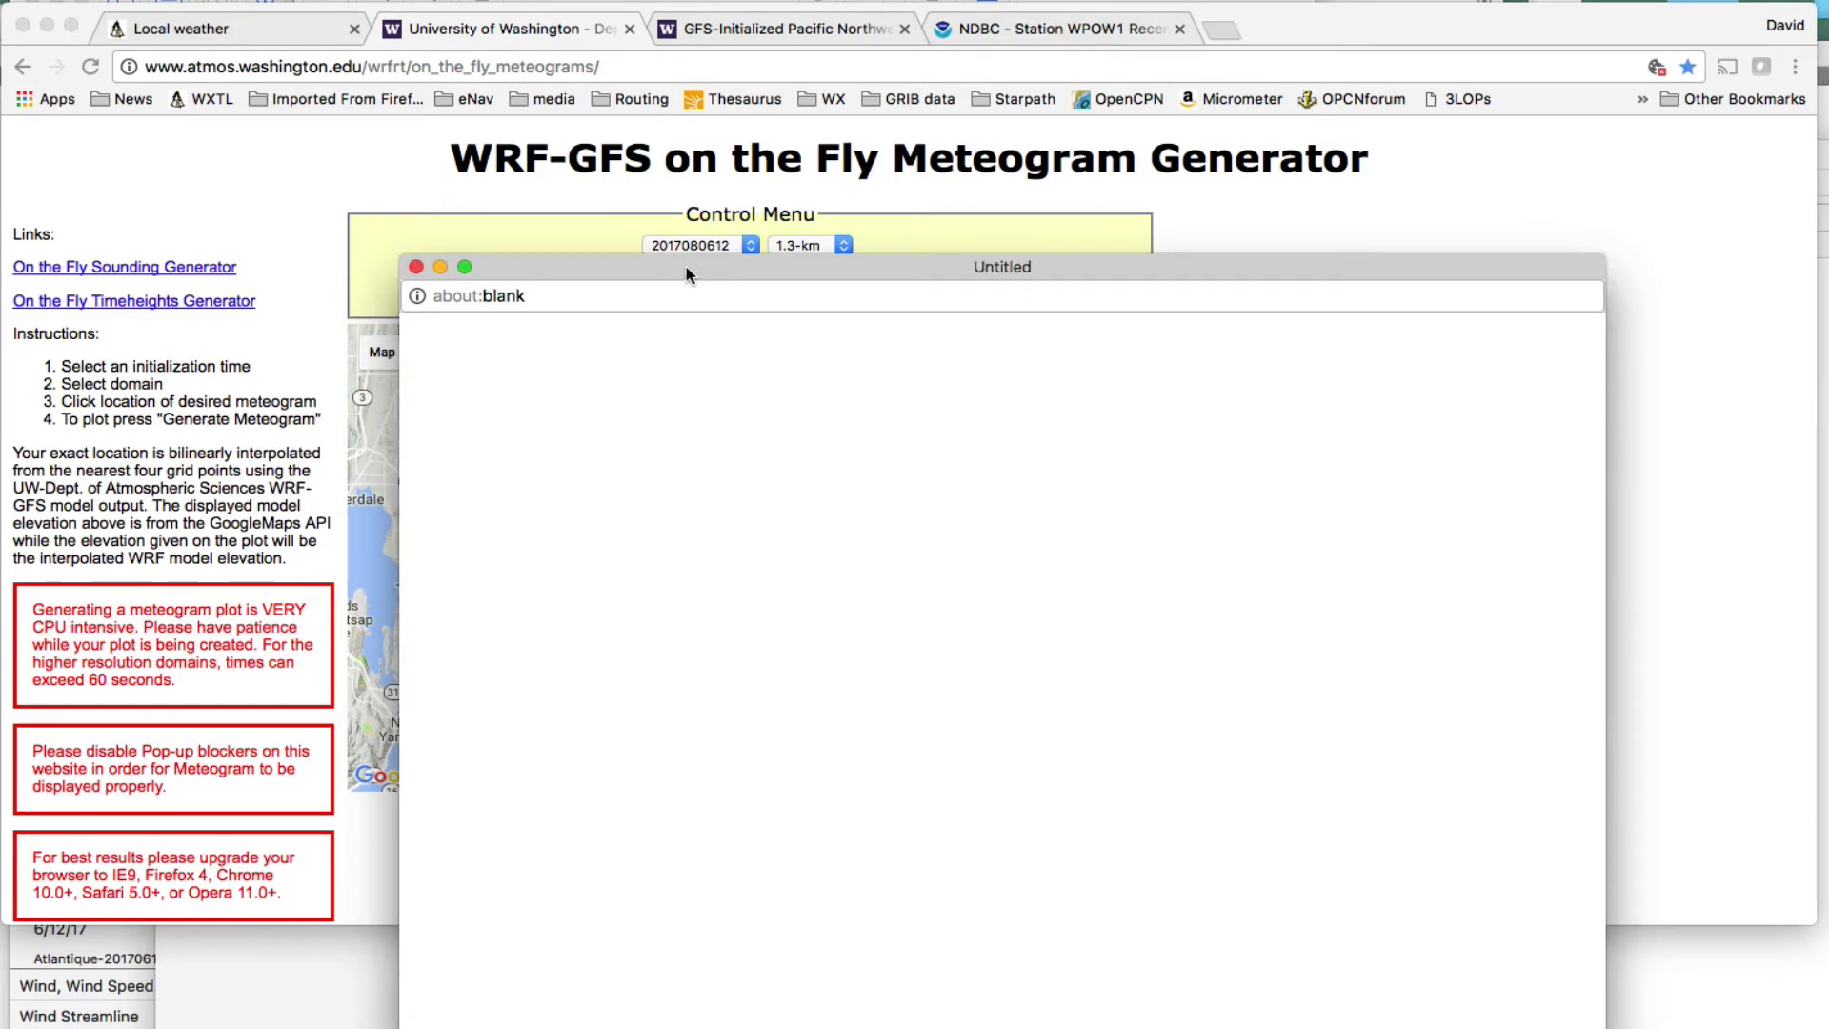
pyautogui.moveTo(686, 274); pyautogui.dragTo(1828, 291)
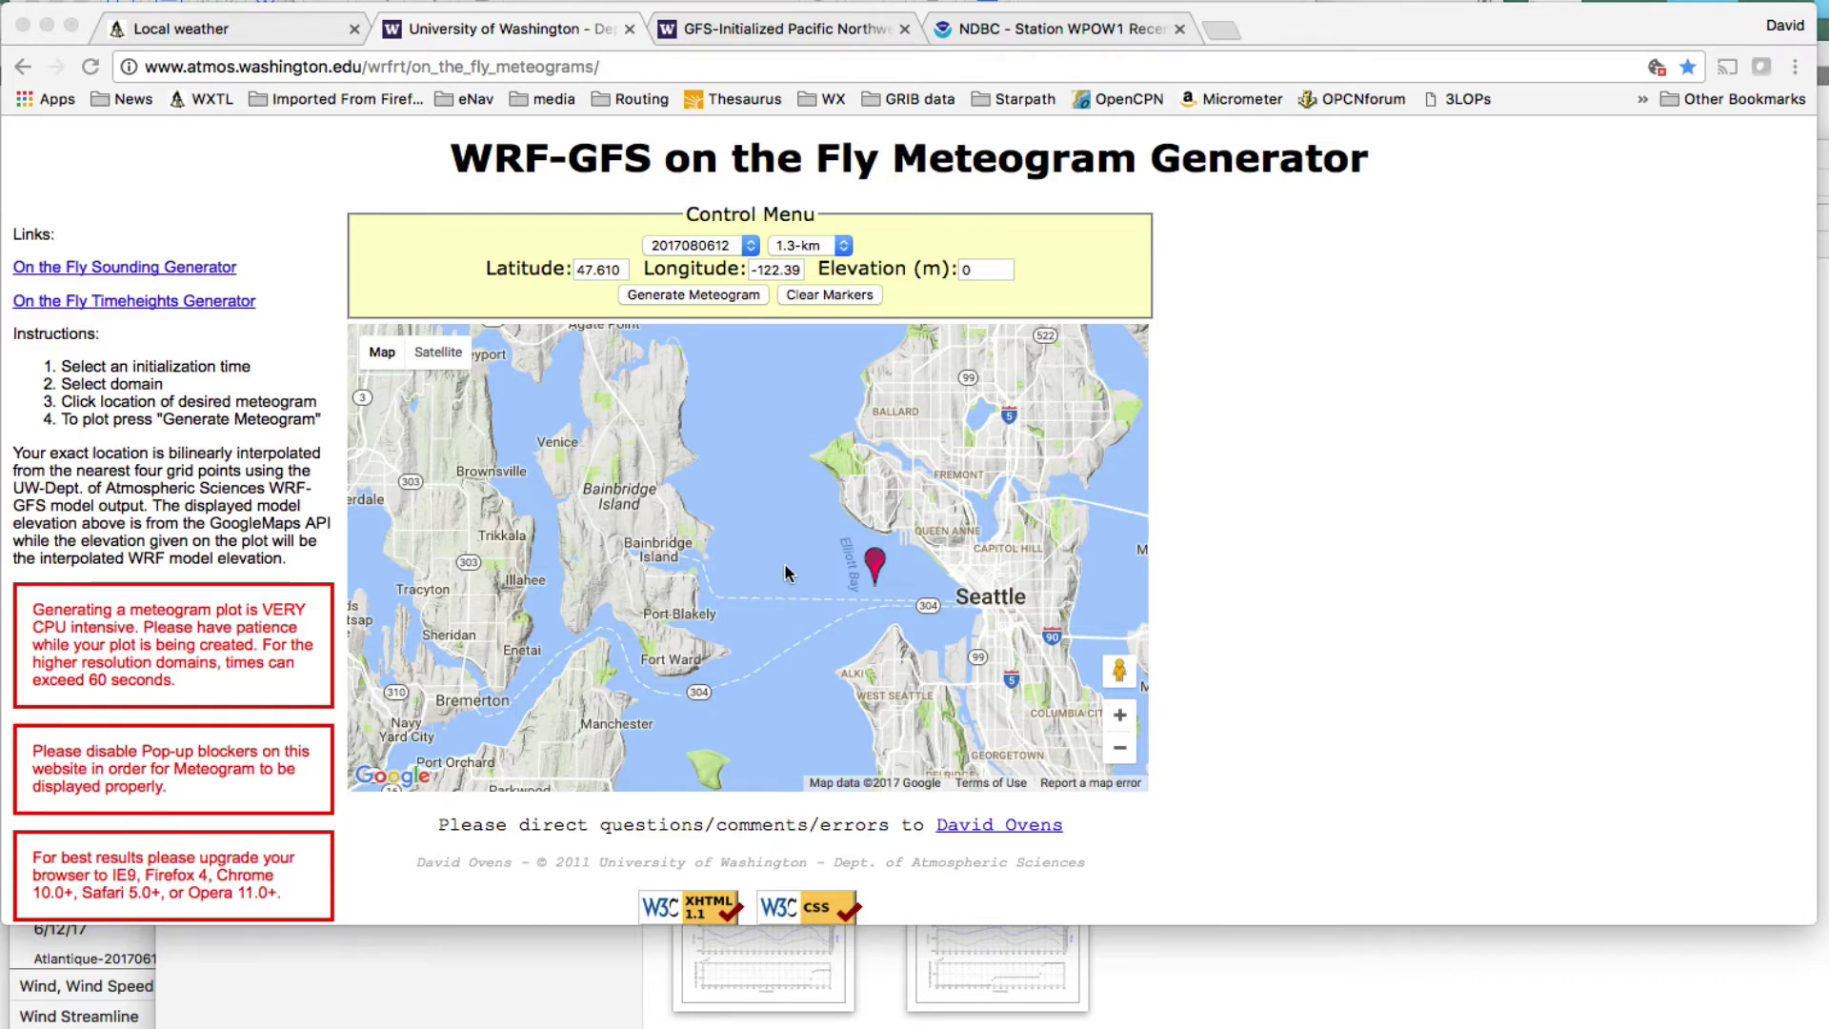
pyautogui.click(815, 297)
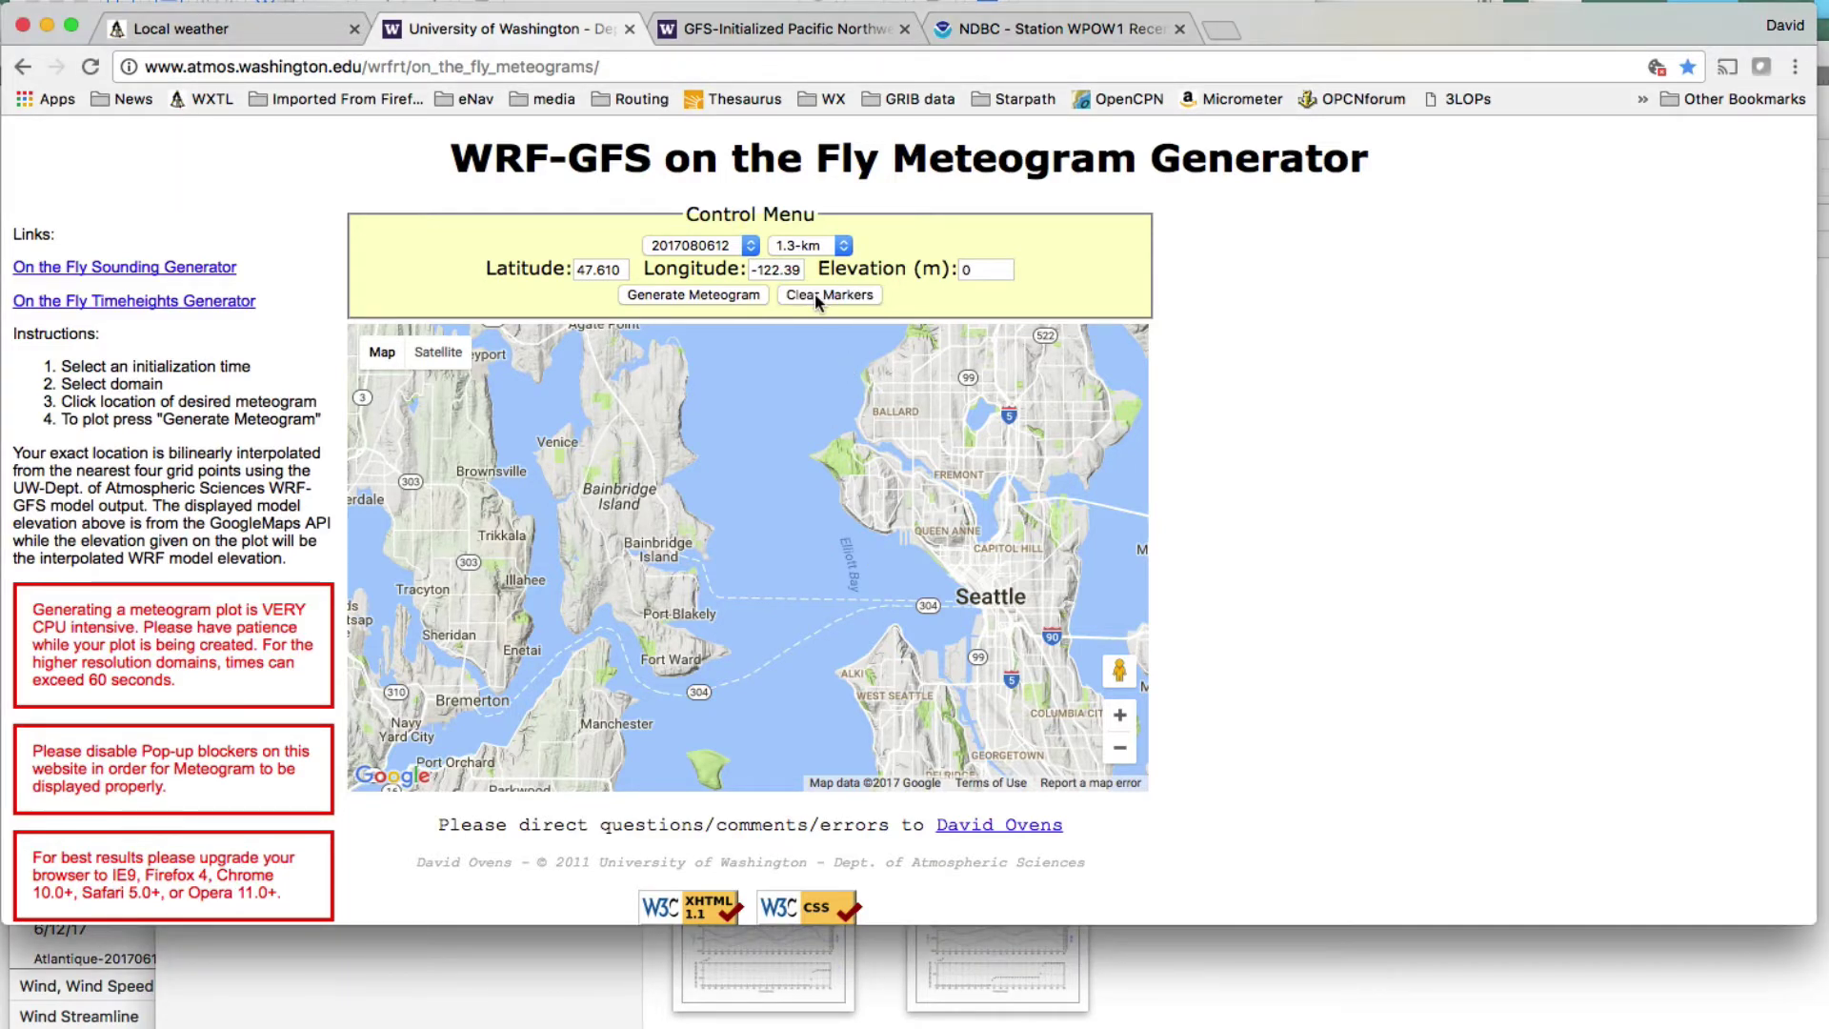
# Place a marker in mid Puget Sound and set its elevation to 0 m
pyautogui.click(790, 566)
pyautogui.moveTo(794, 552); pyautogui.dragTo(898, 626)
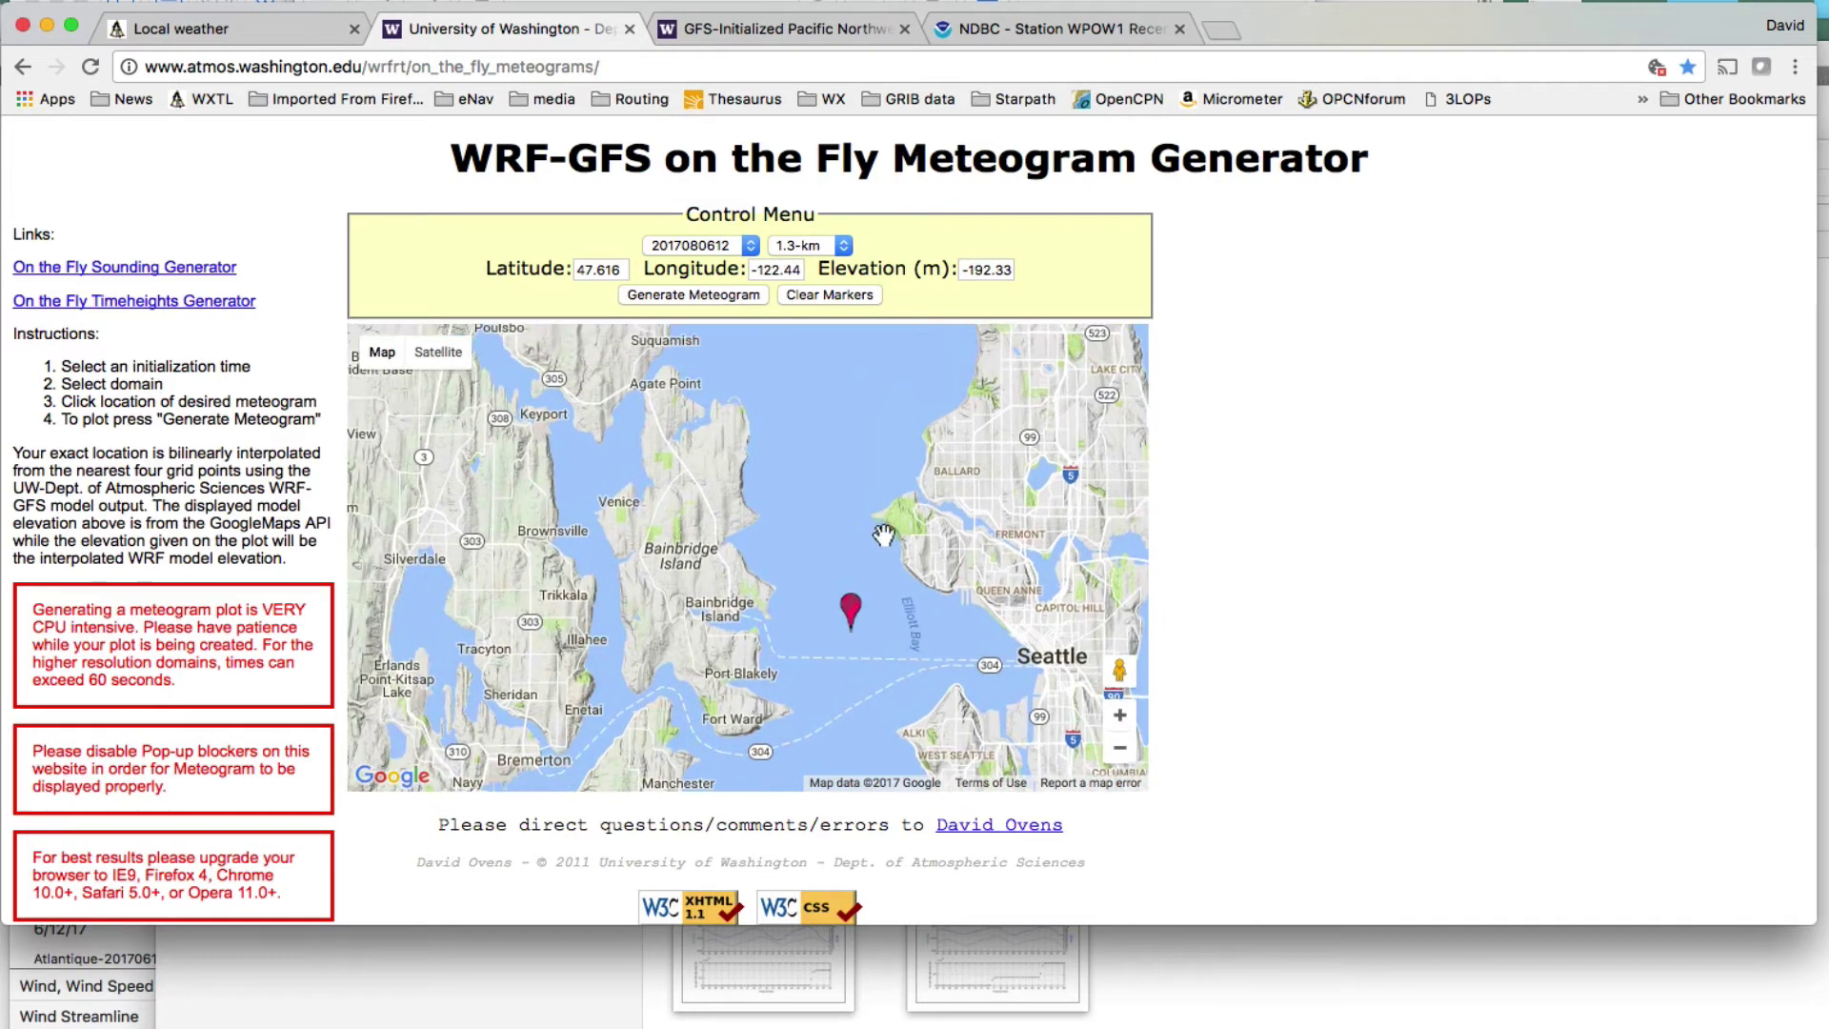
pyautogui.click(981, 275)
pyautogui.tripleClick(994, 276)
pyautogui.press('BackSpace')
pyautogui.write('0')
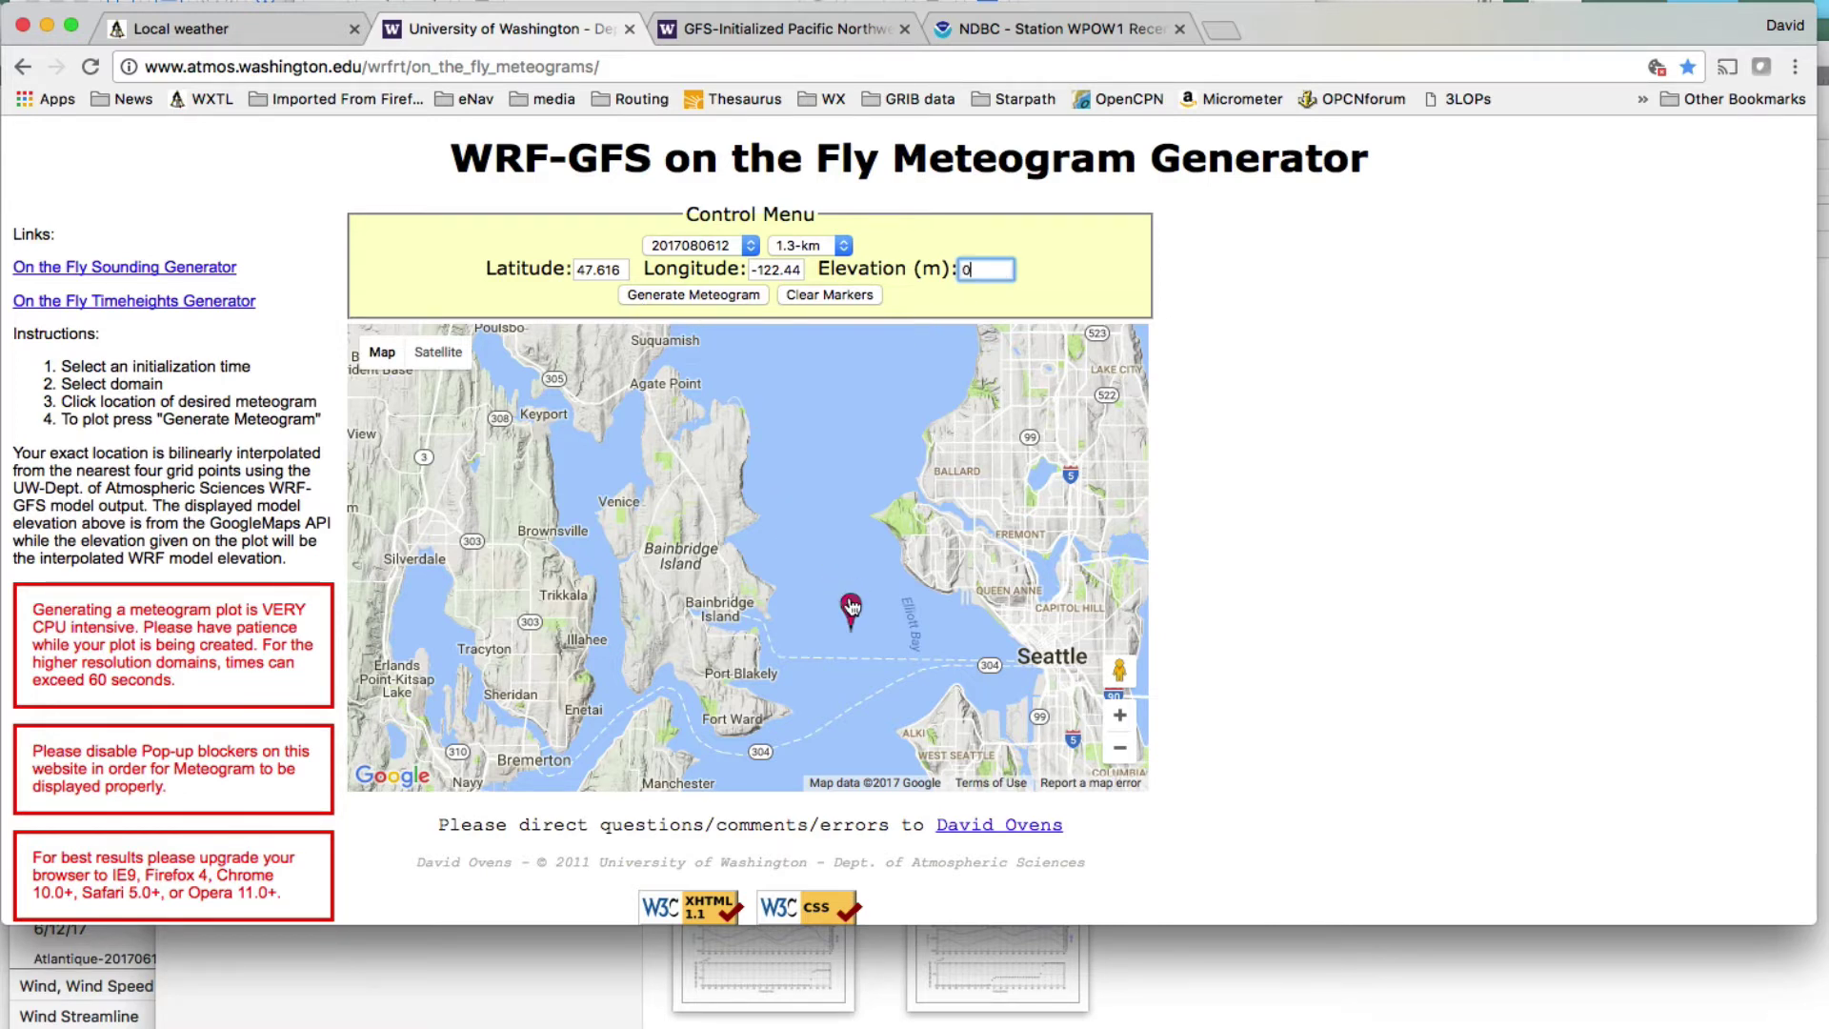
# Add a second marker off Bainbridge Island with both markers in view
pyautogui.moveTo(850, 603)
pyautogui.mouseDown()
pyautogui.moveTo(827, 607)
pyautogui.moveTo(859, 604)
pyautogui.mouseUp()
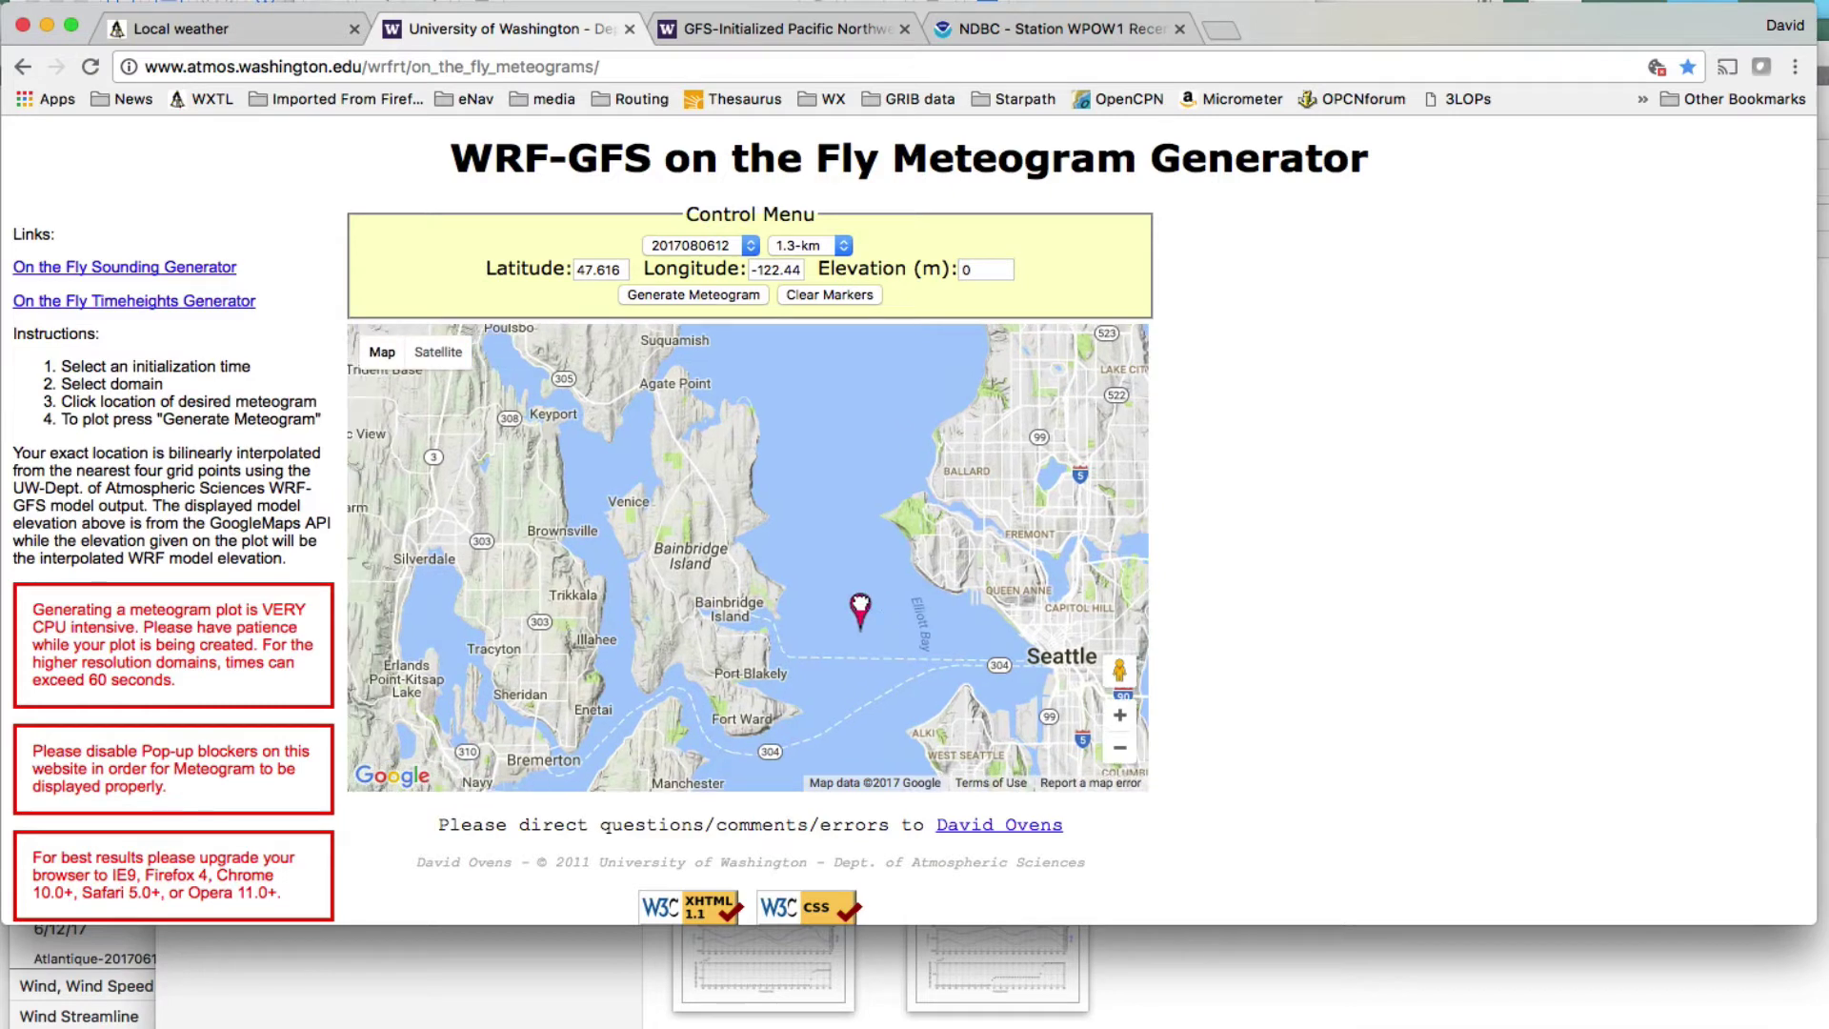
pyautogui.click(796, 632)
pyautogui.moveTo(758, 417); pyautogui.dragTo(772, 677)
pyautogui.moveTo(831, 596); pyautogui.dragTo(832, 571)
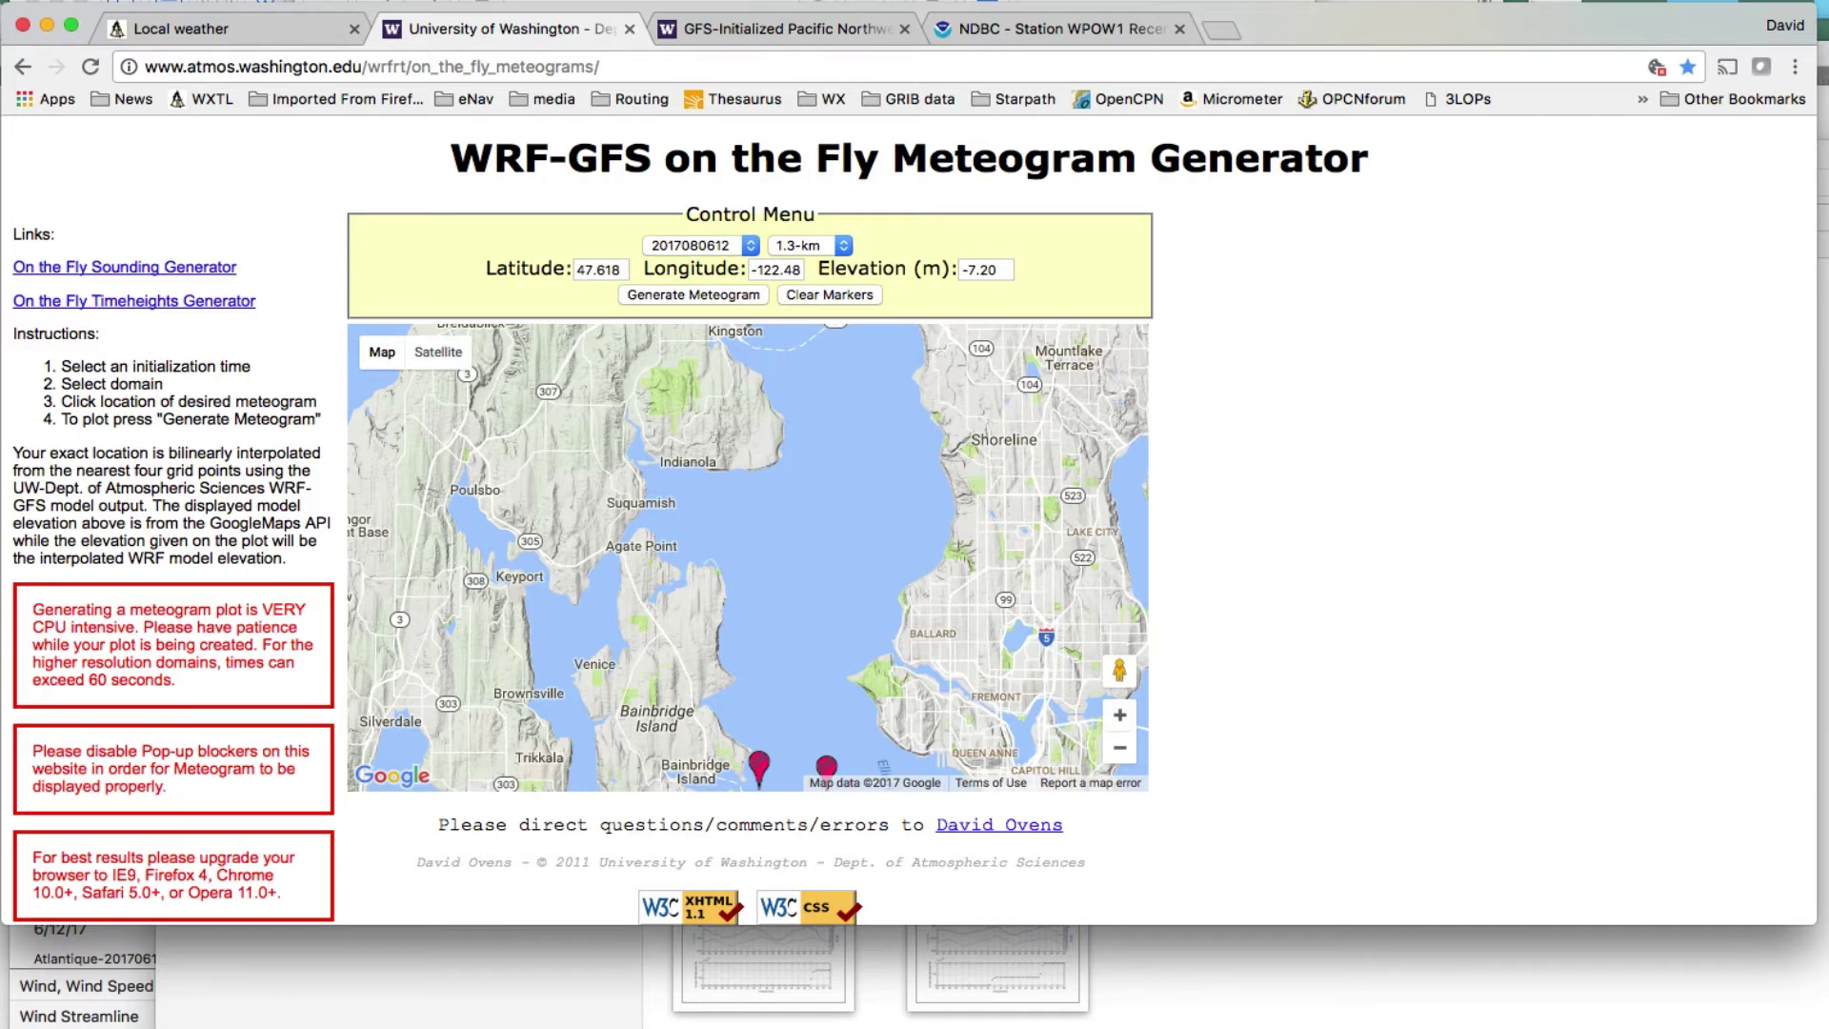
# Show the UW 1.3km eastside meteogram in Preview with the new 47.610, -122.398 meteogram over it
pyautogui.click(424, 984)
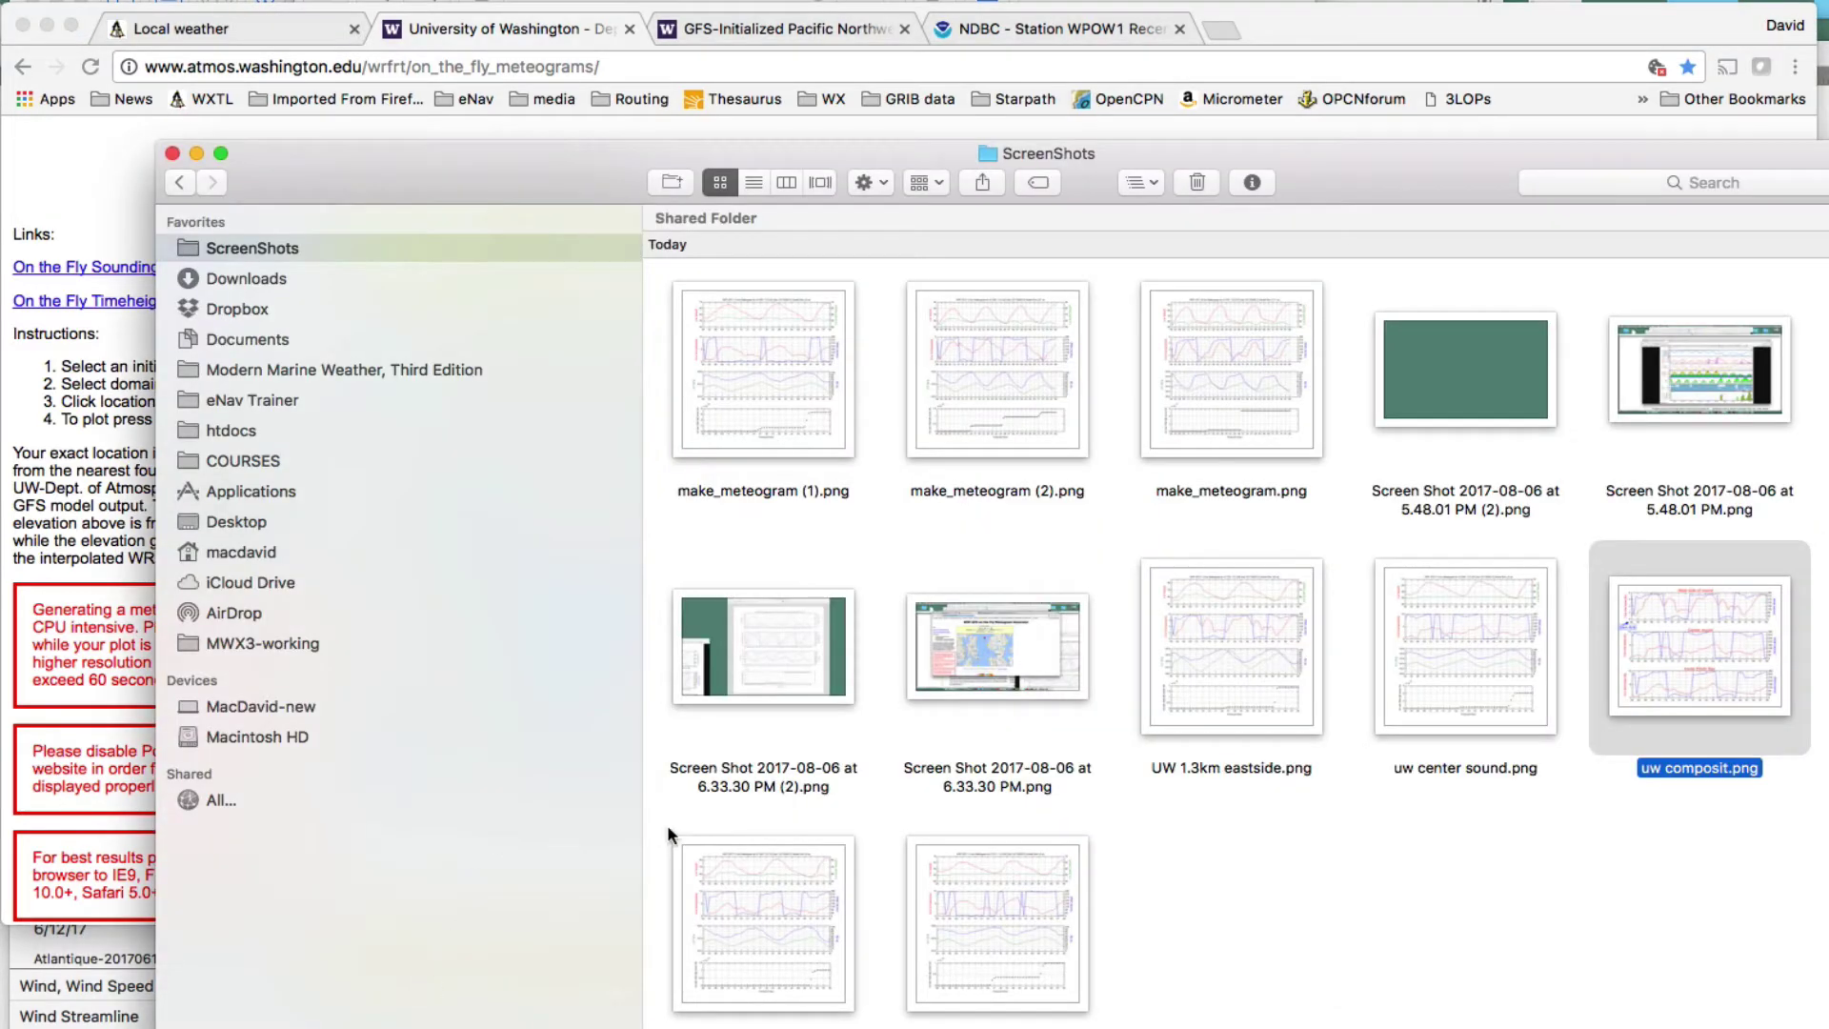
pyautogui.doubleClick(1487, 653)
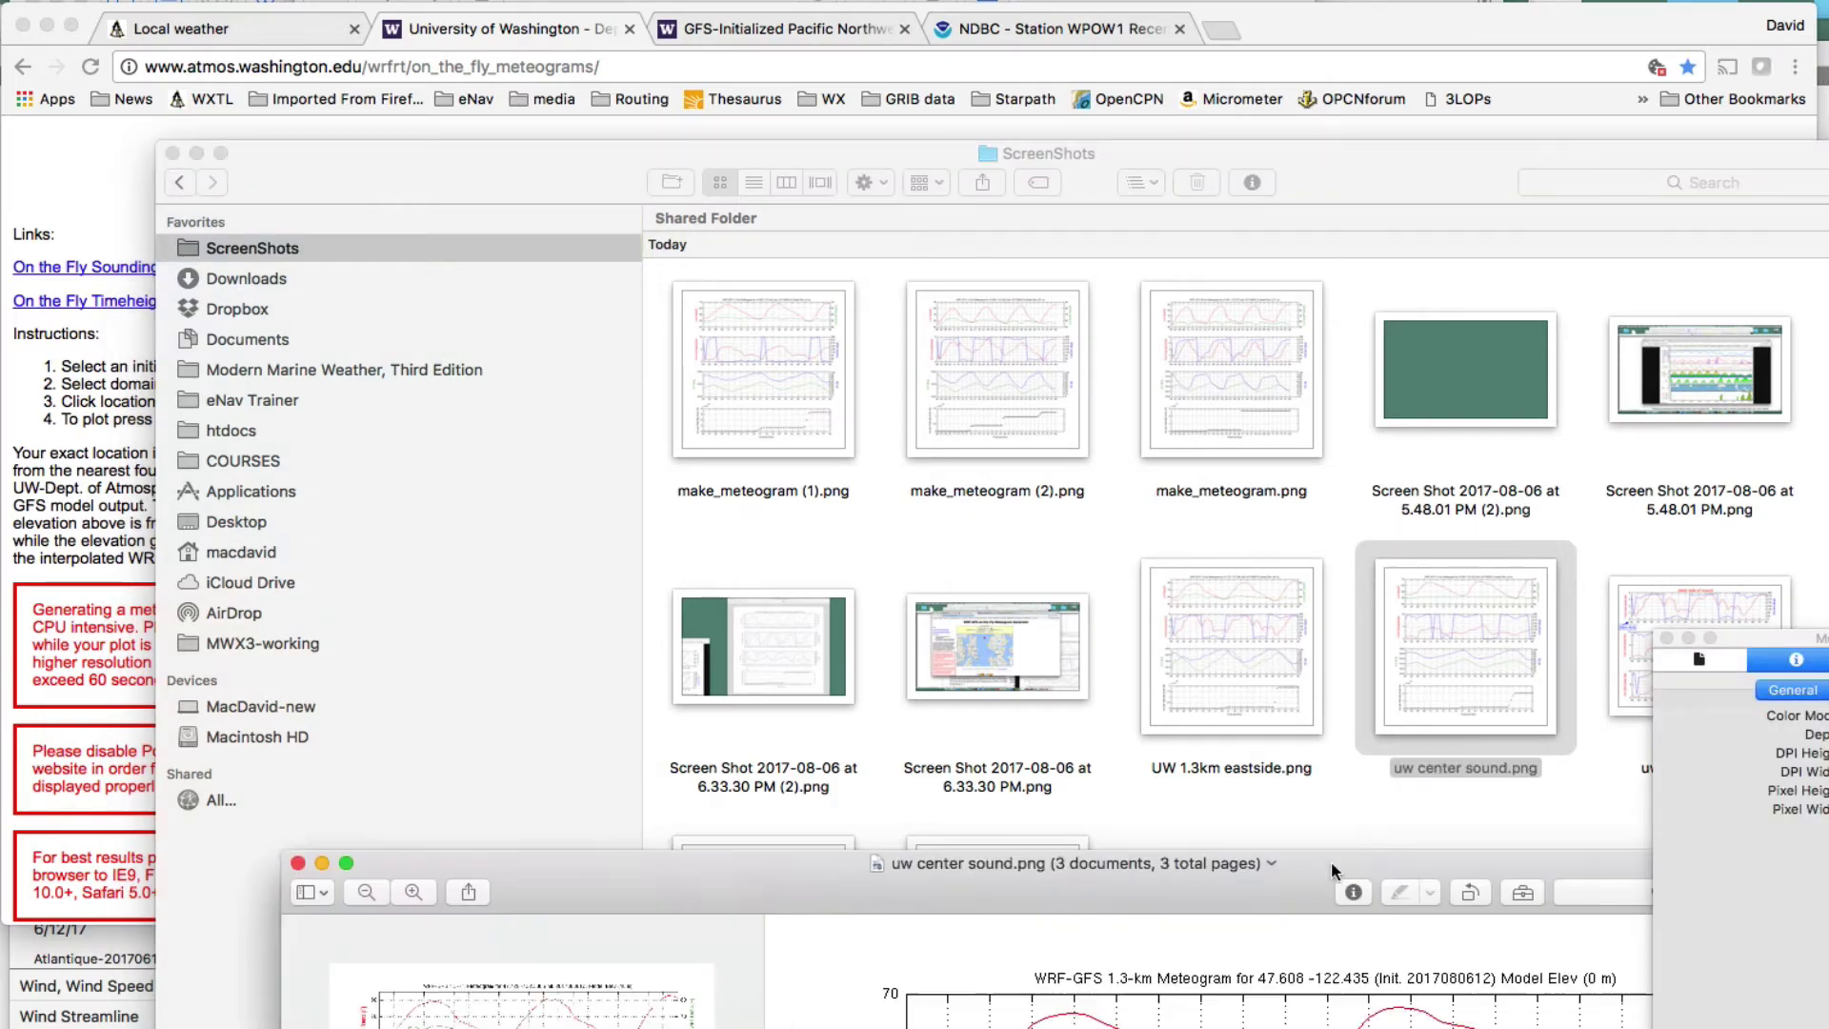
pyautogui.press('Up')
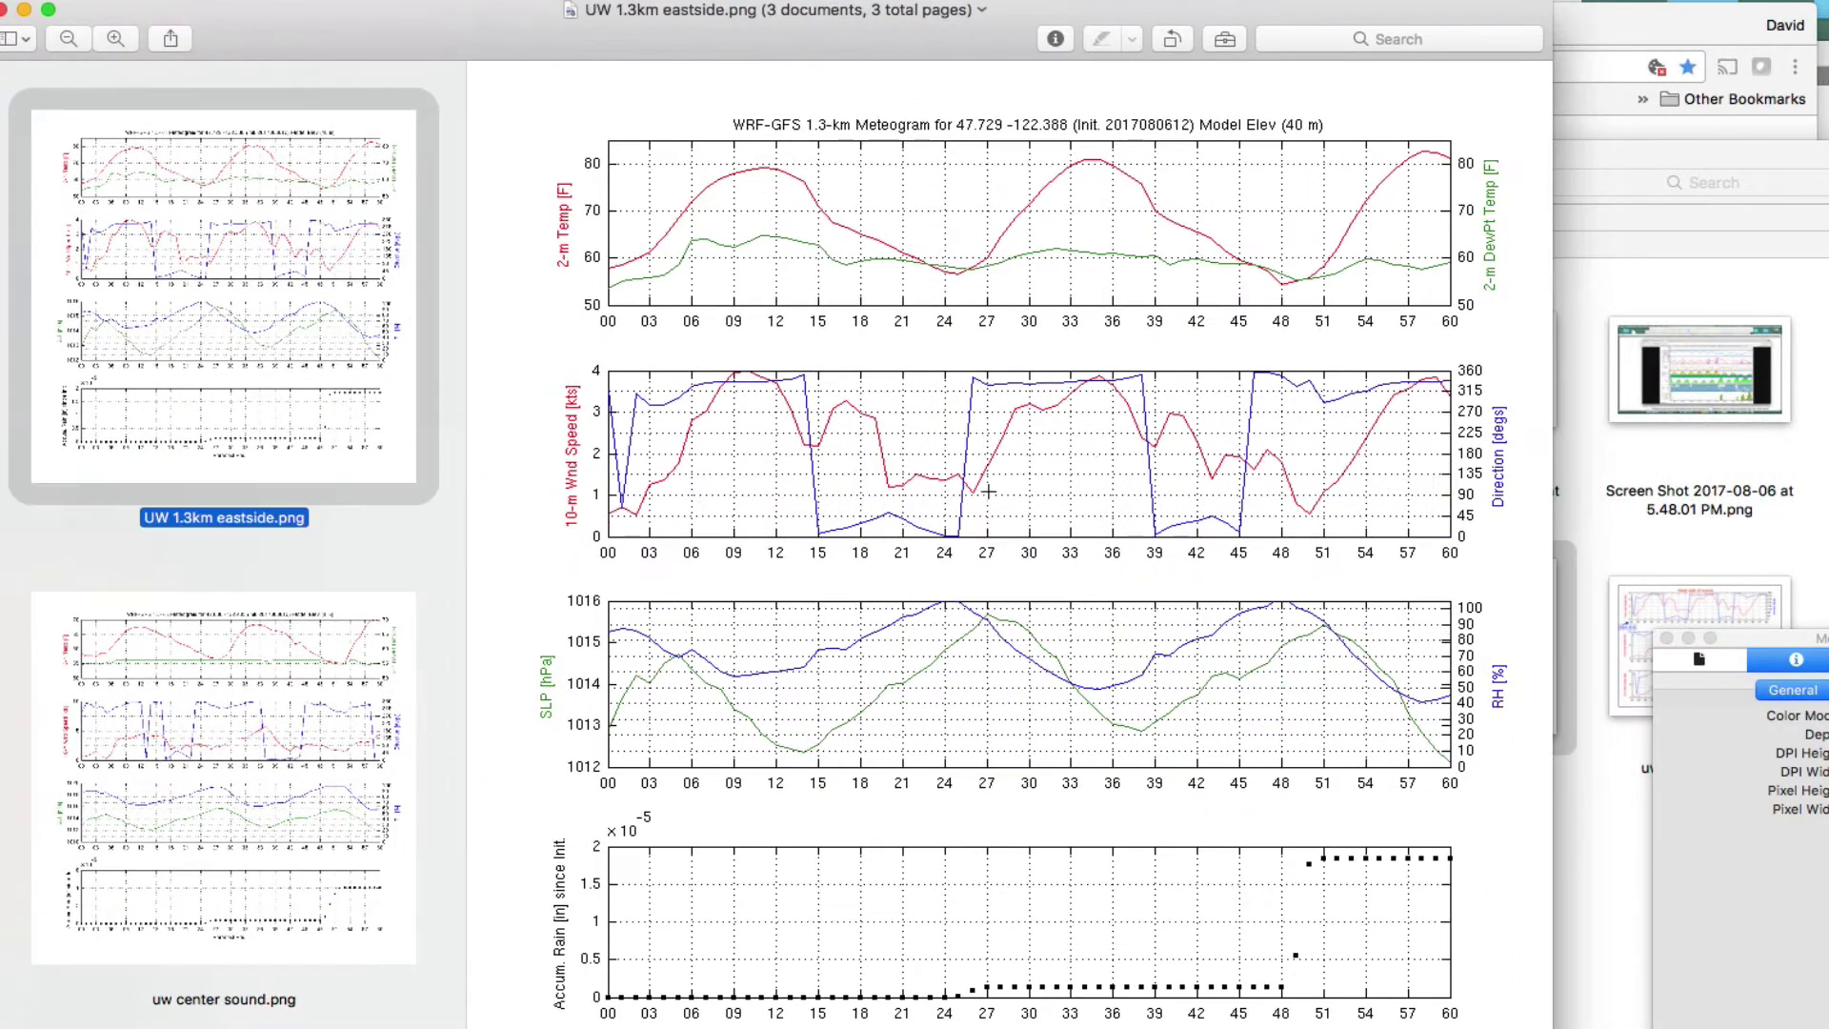
pyautogui.press('Down')
pyautogui.press('Down')
pyautogui.press('Up')
pyautogui.press('Up')
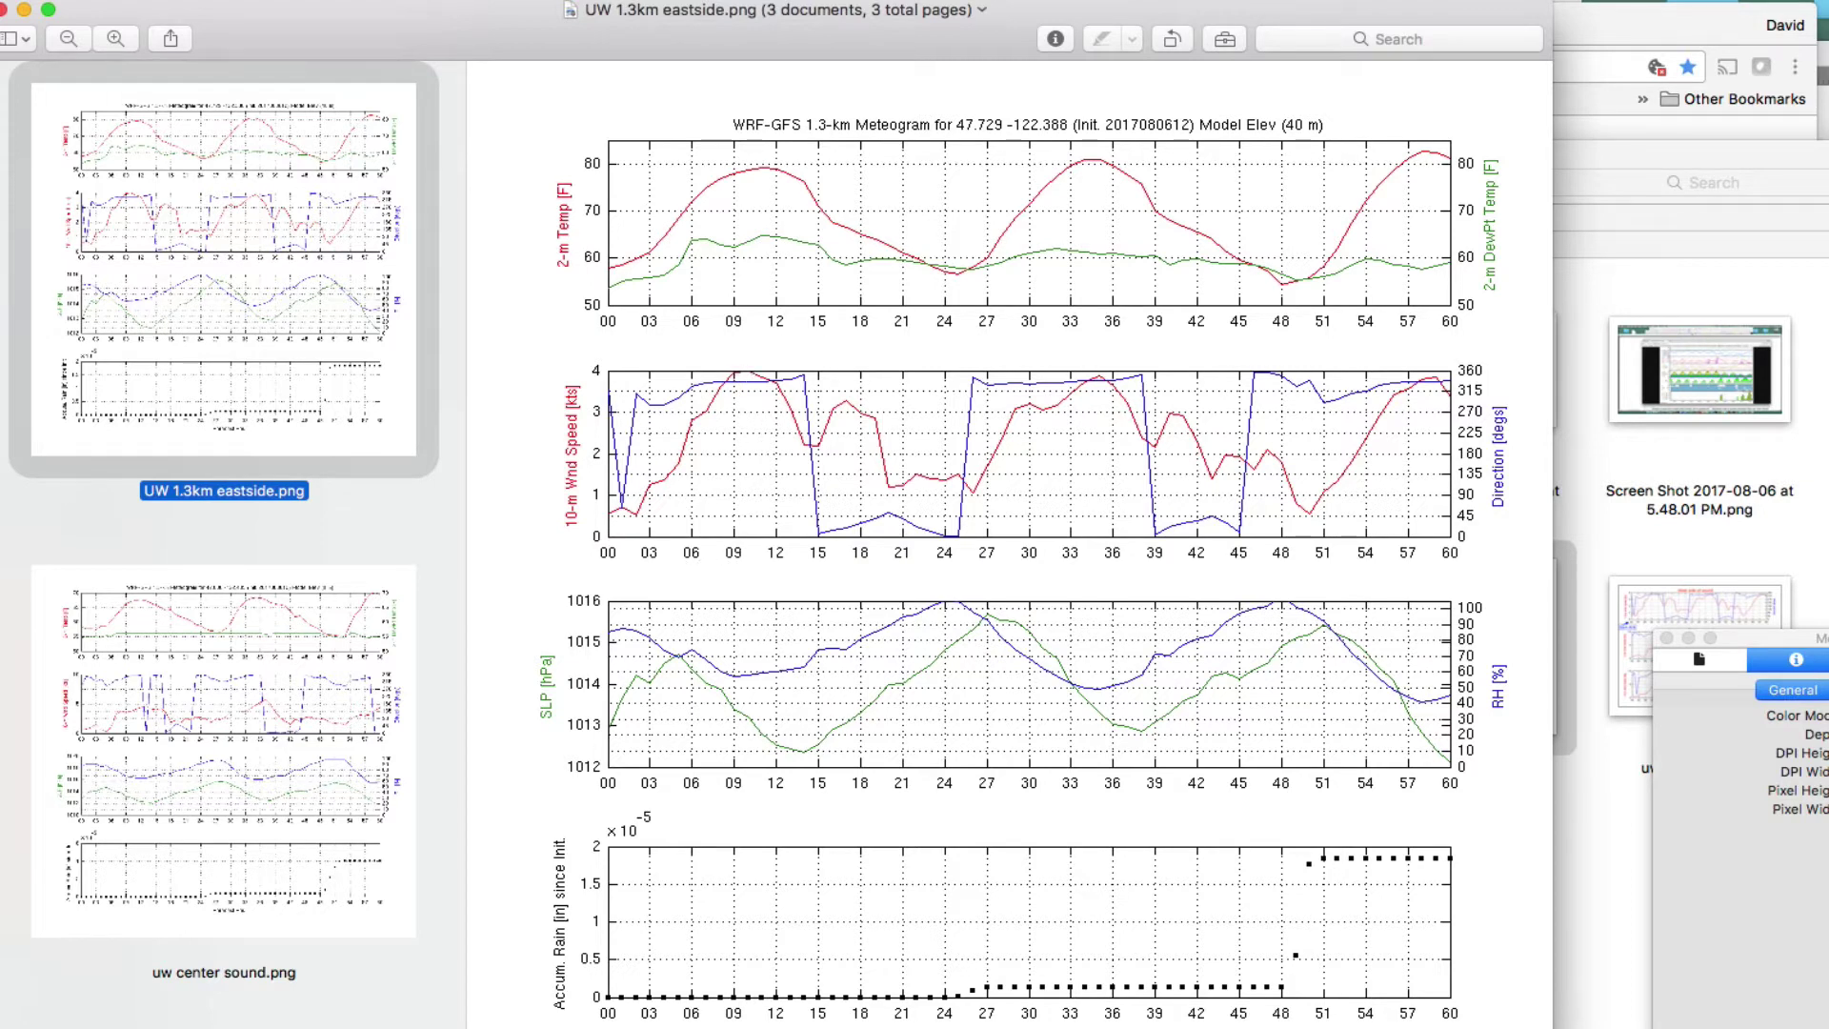
pyautogui.moveTo(1828, 52); pyautogui.dragTo(713, 65)
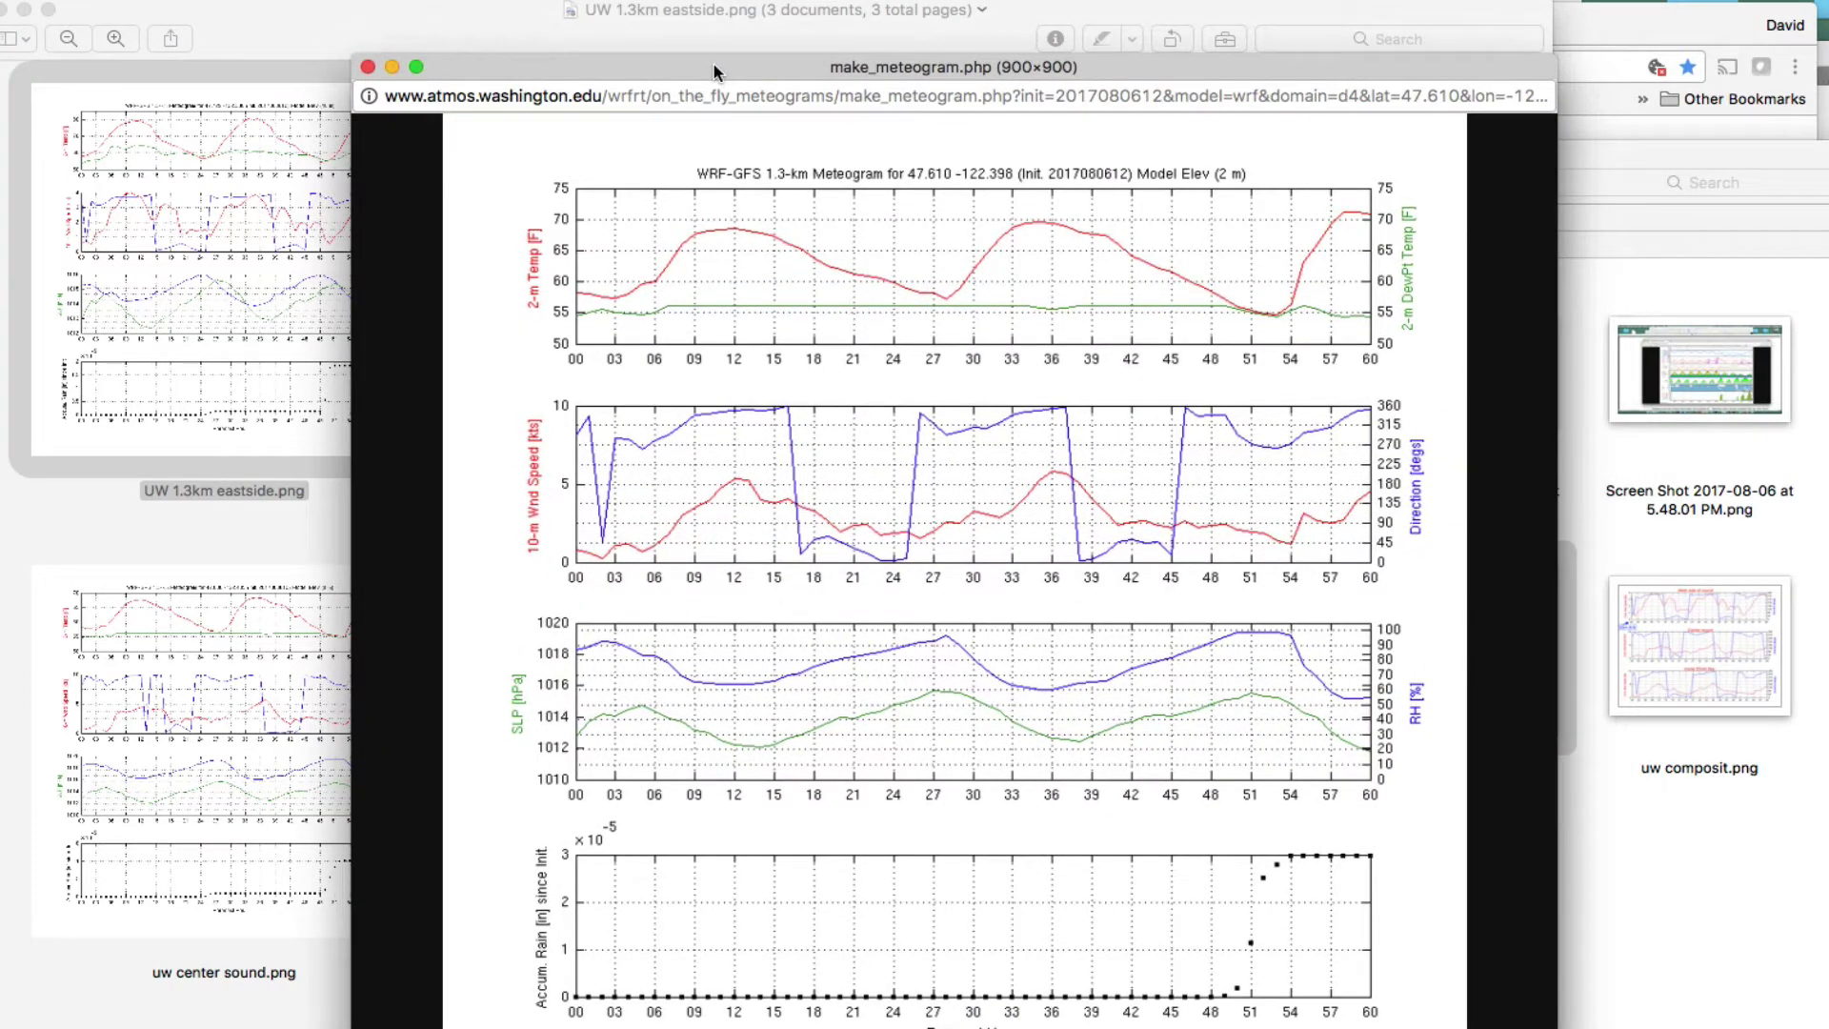
pyautogui.moveTo(712, 65); pyautogui.dragTo(678, 40)
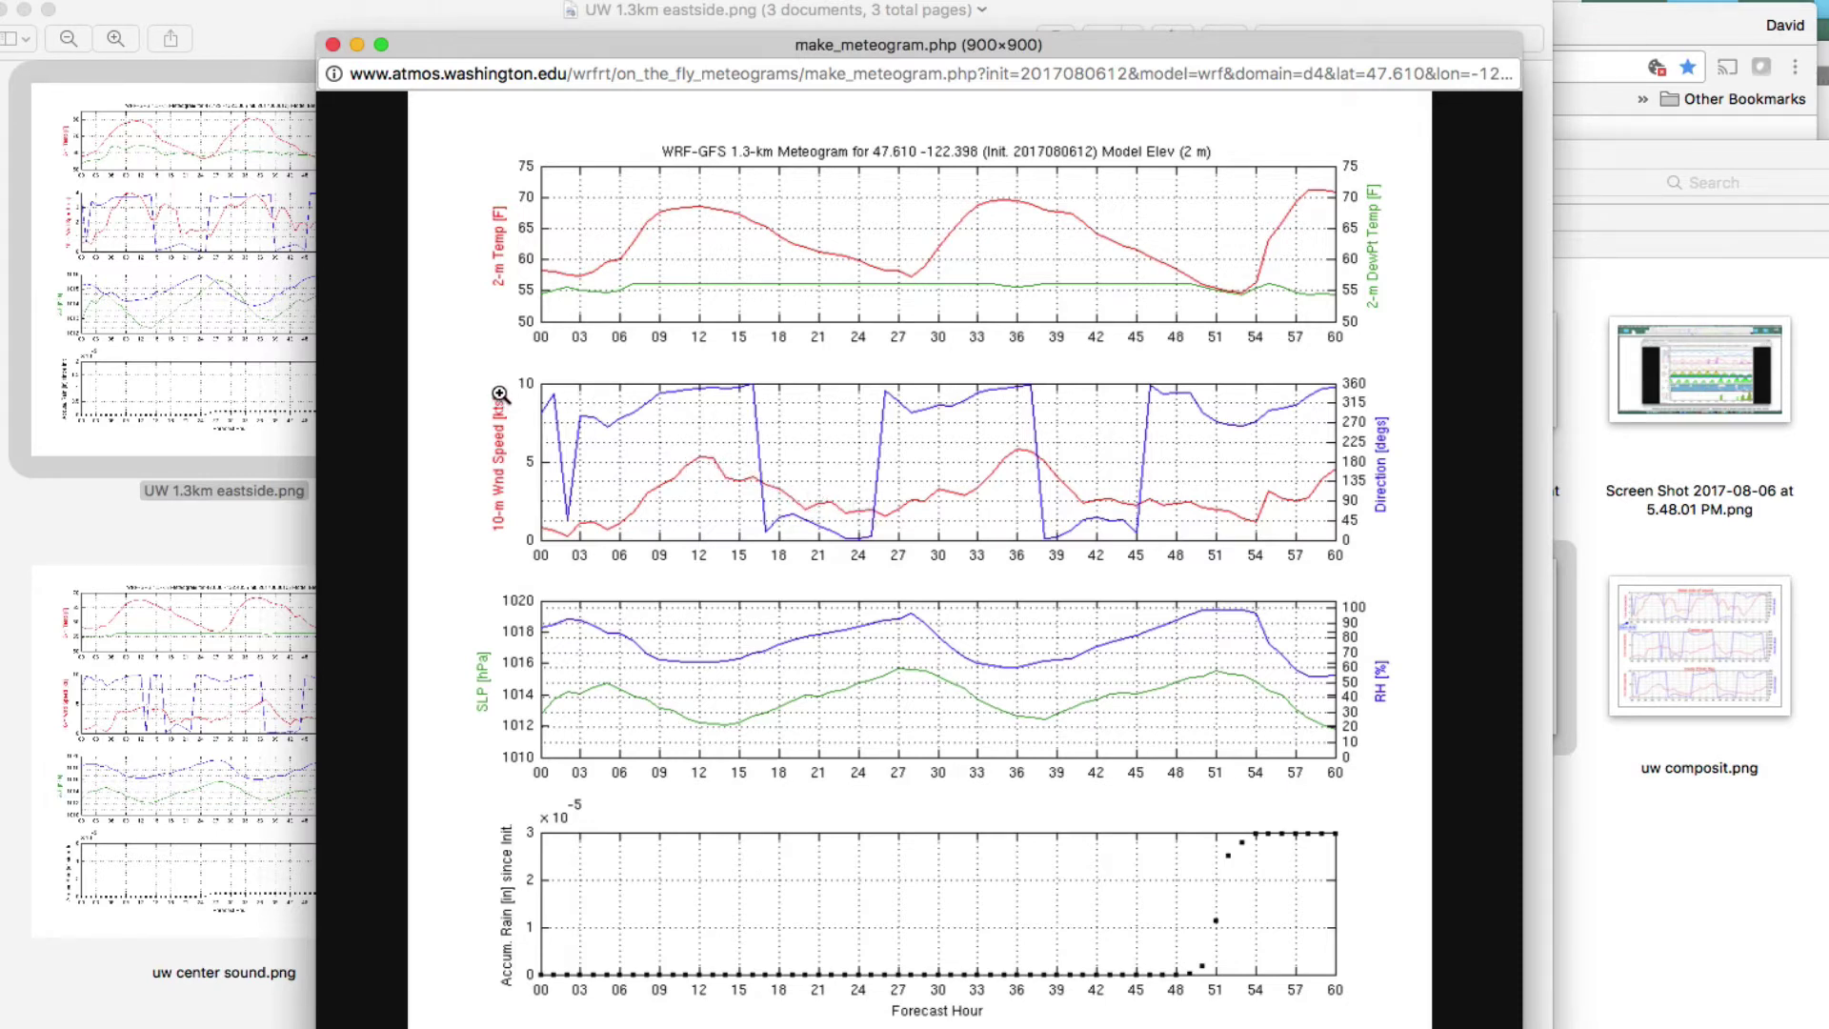
# View the 47.610, -122.398 meteogram at actual size, then close its window
pyautogui.click(623, 494)
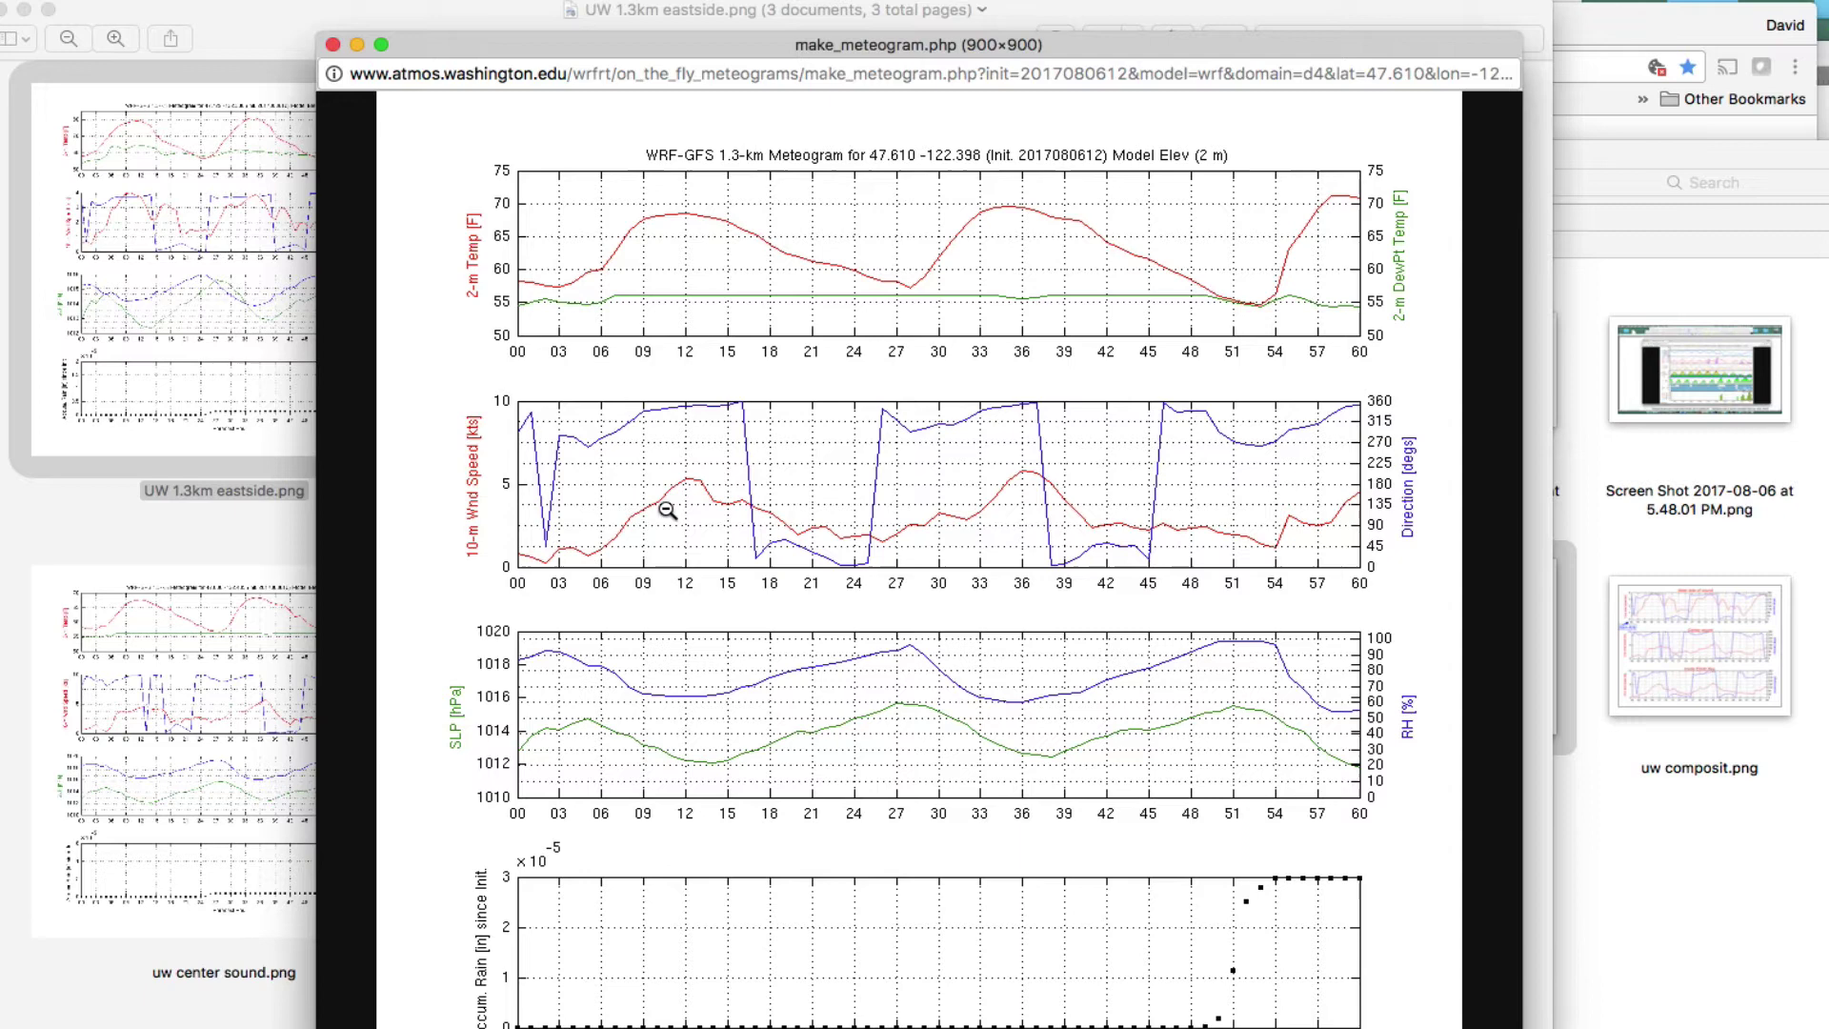
pyautogui.press('super+w')
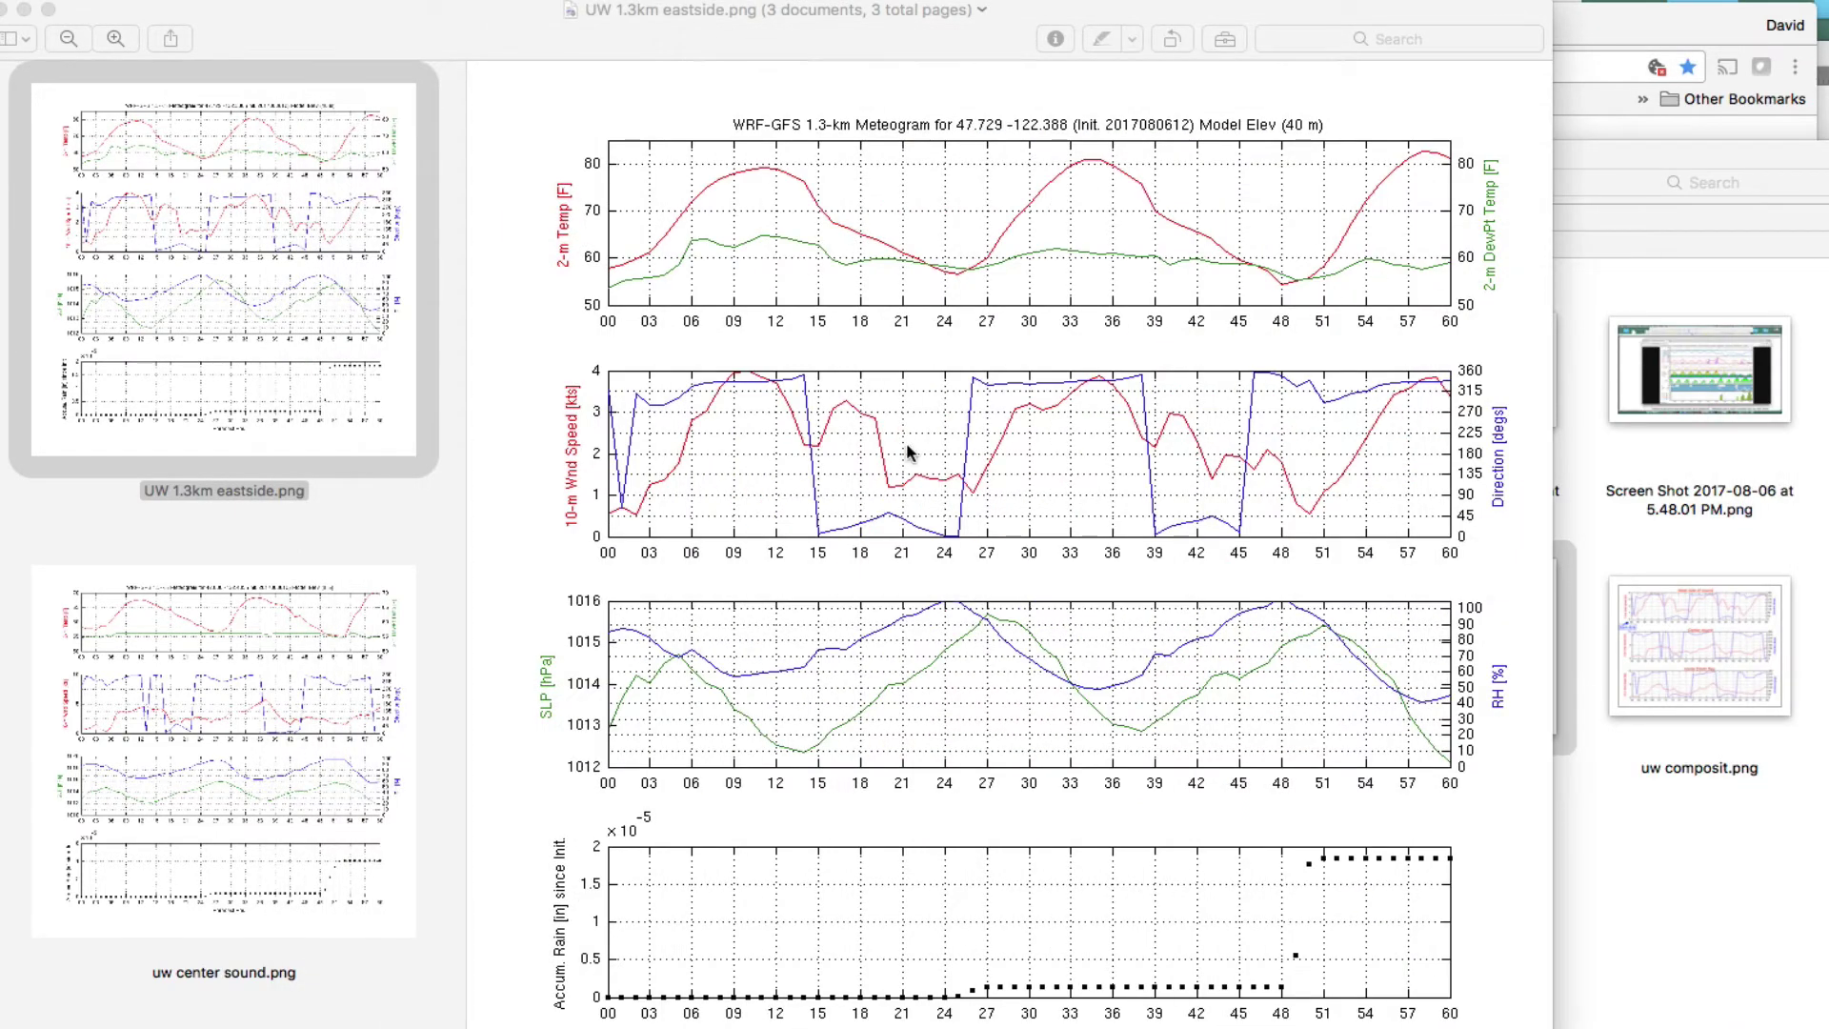
# Flip between the eastside, center sound and elliott bay meteograms twice, ending on eastside
pyautogui.click(269, 707)
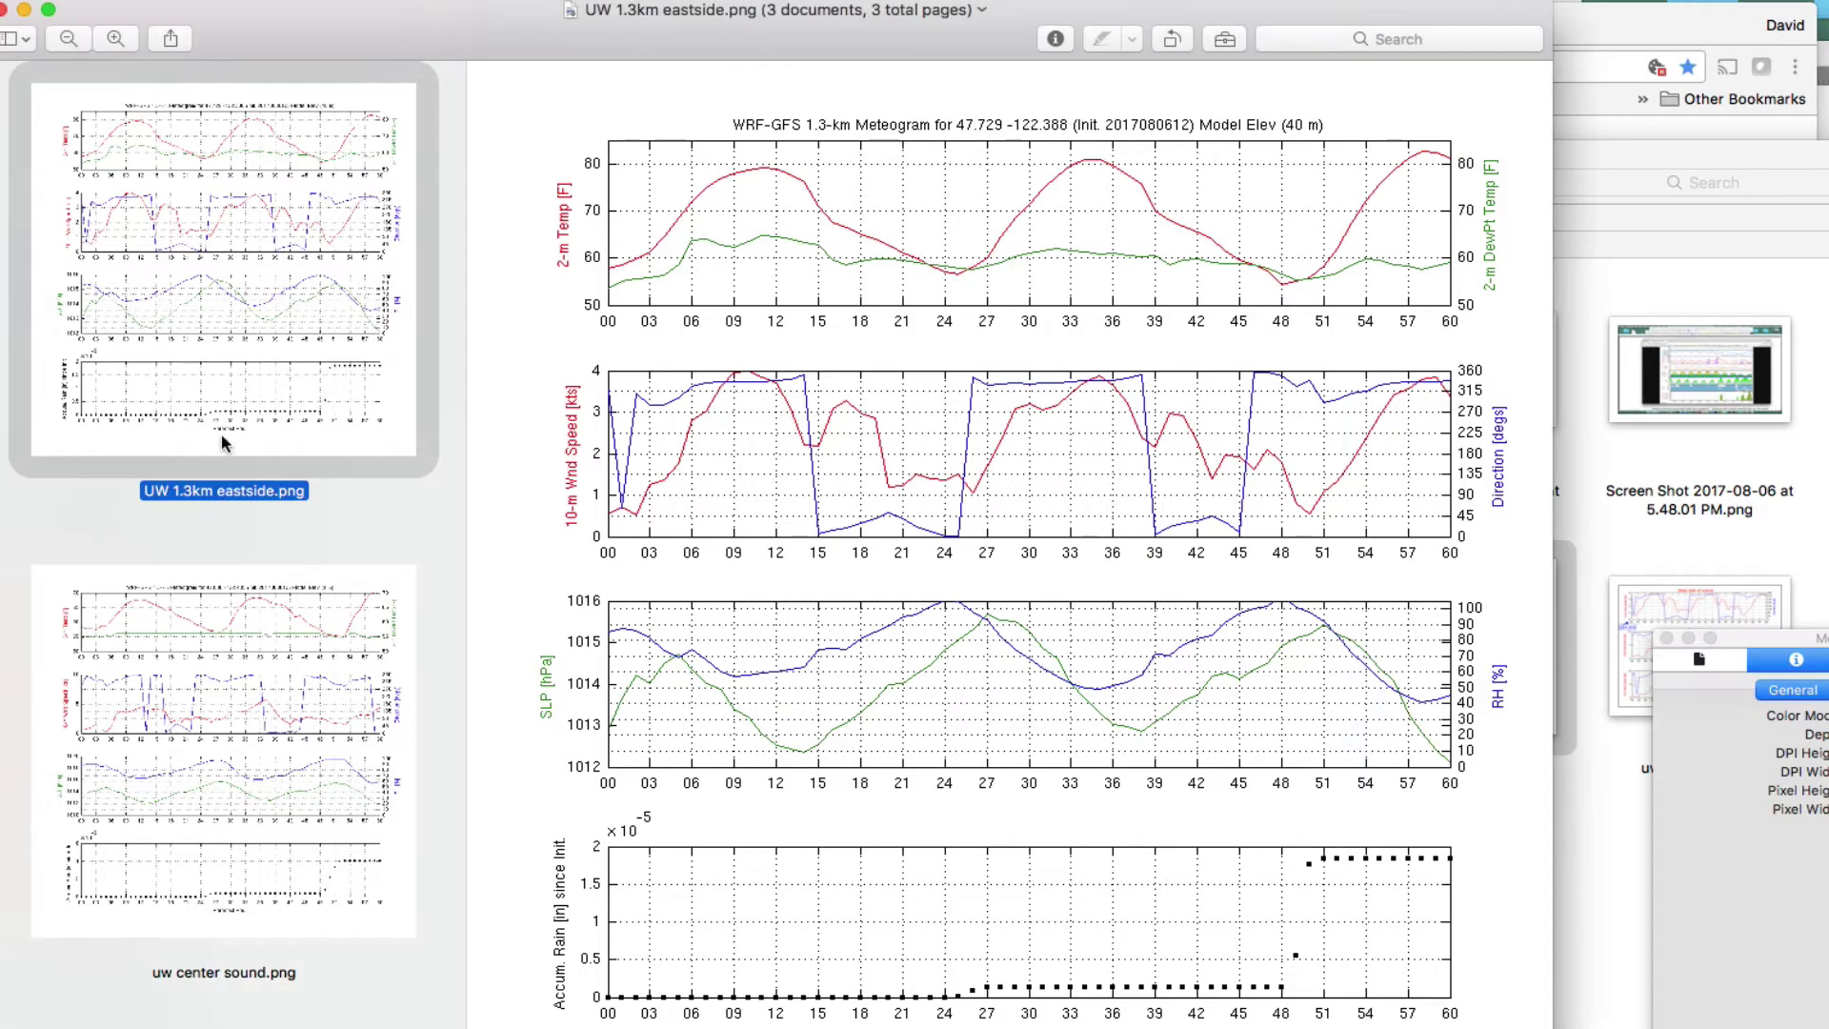
pyautogui.scroll(-4, 257, 577)
pyautogui.click(265, 581)
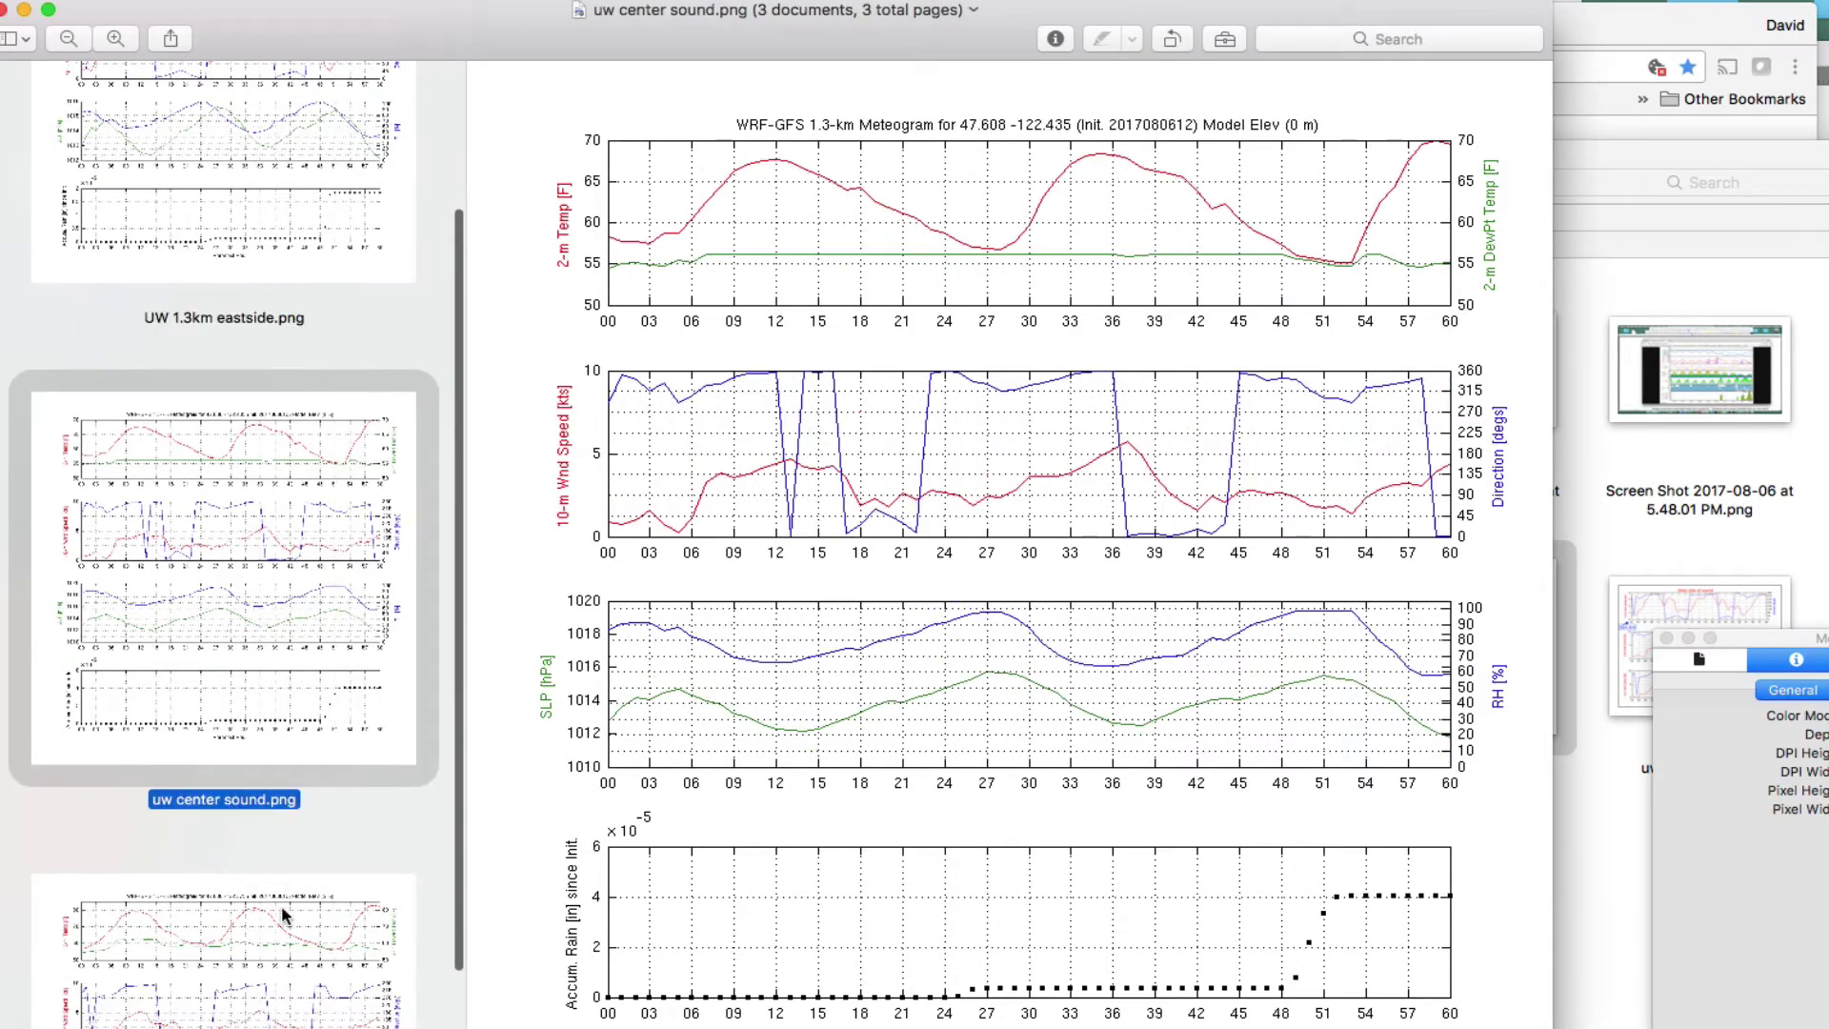
pyautogui.click(275, 877)
pyautogui.scroll(3, 276, 637)
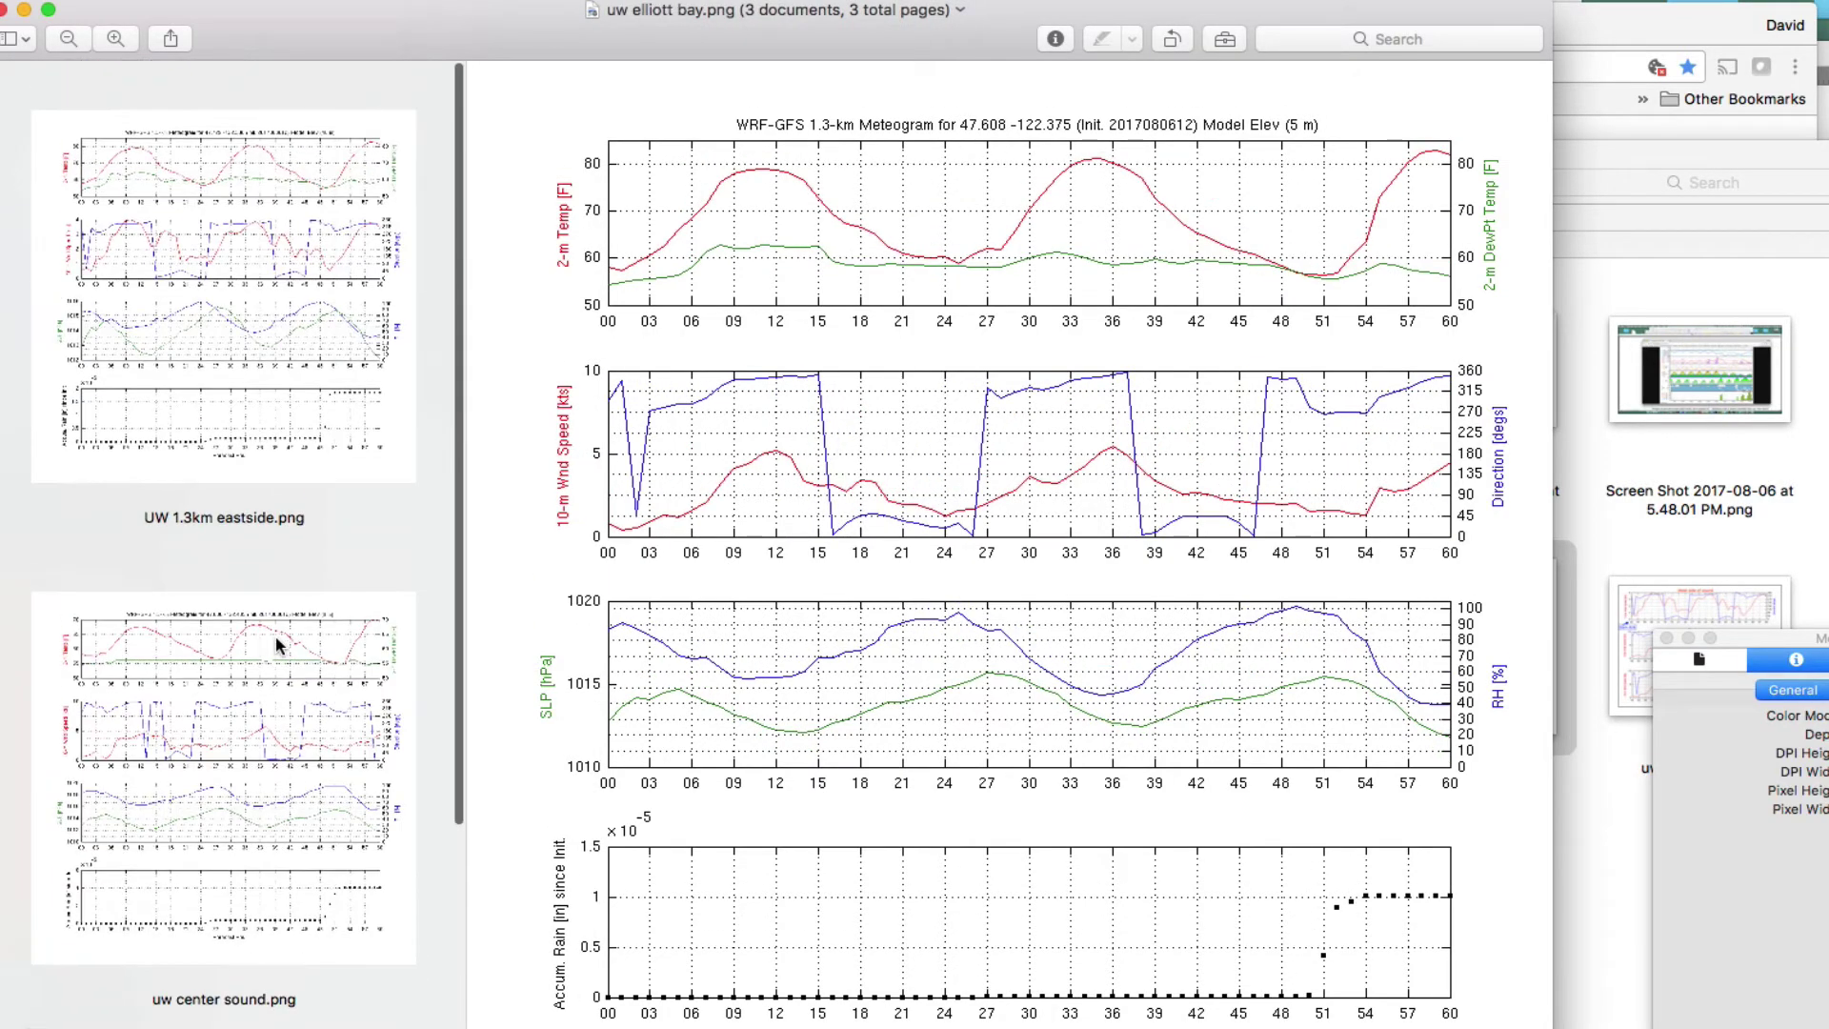
pyautogui.click(299, 409)
pyautogui.click(318, 754)
pyautogui.scroll(-5, 318, 758)
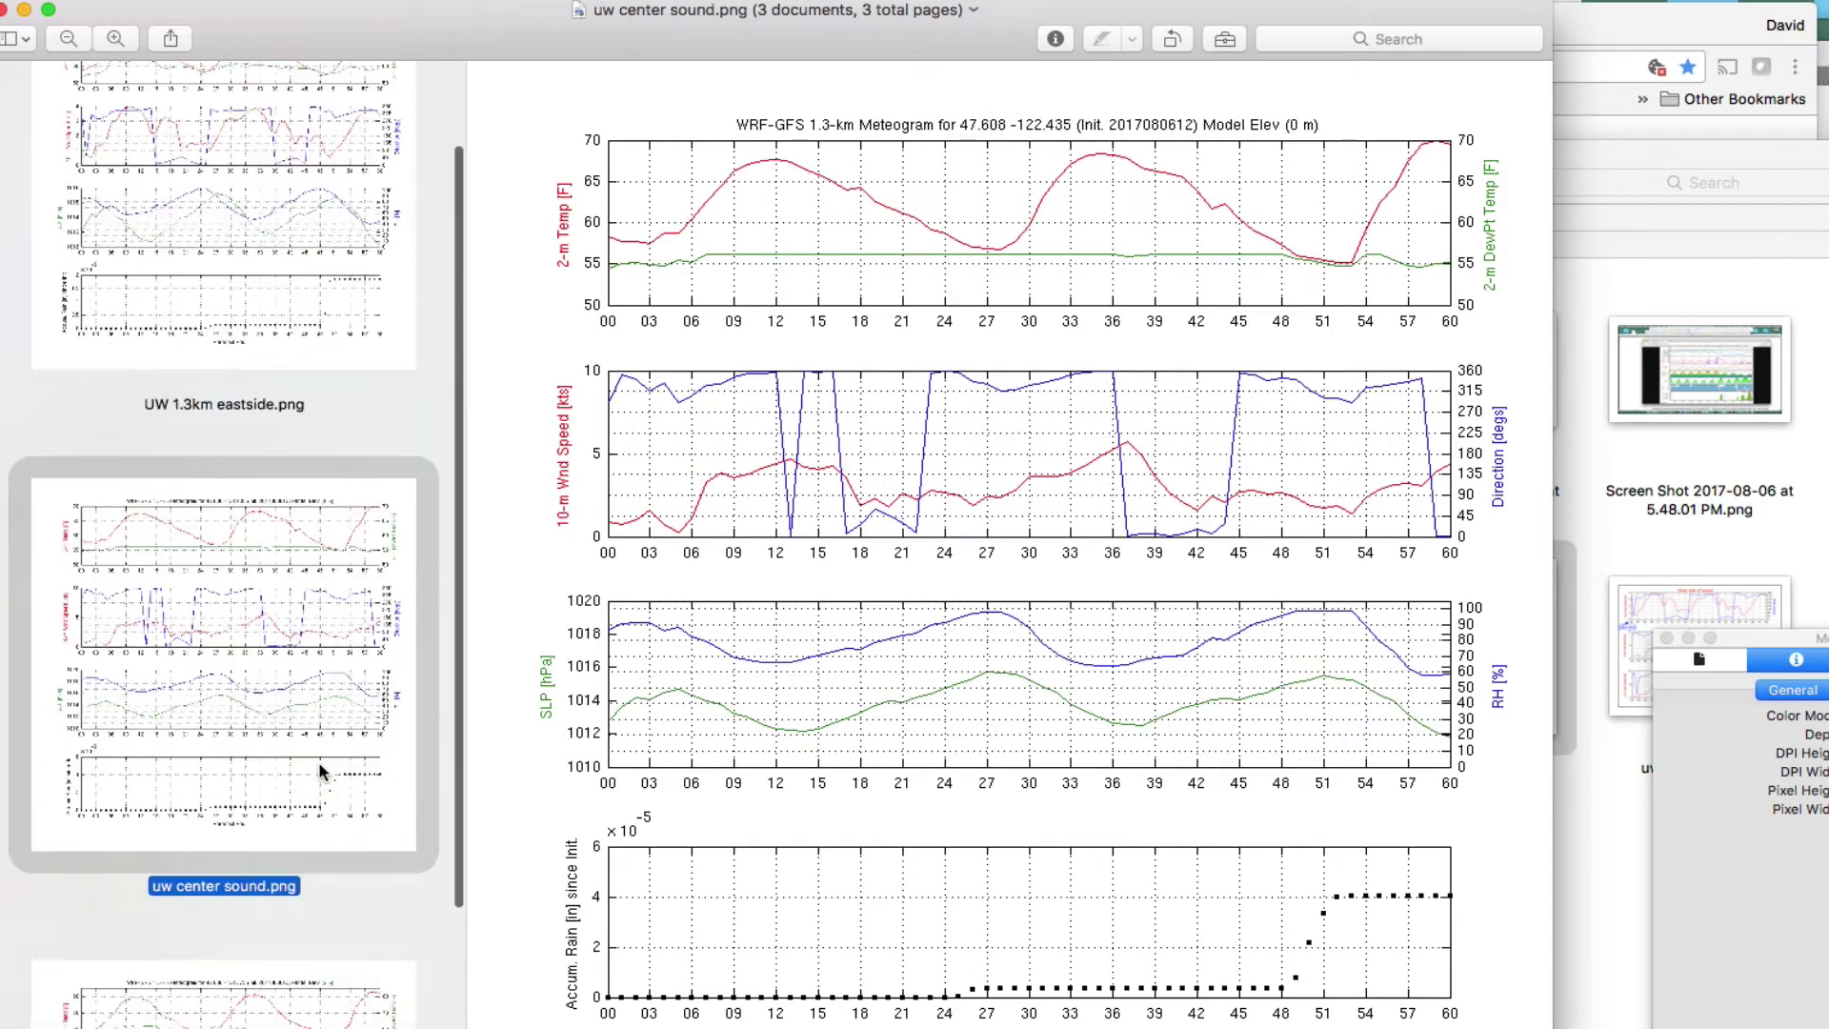
pyautogui.click(266, 959)
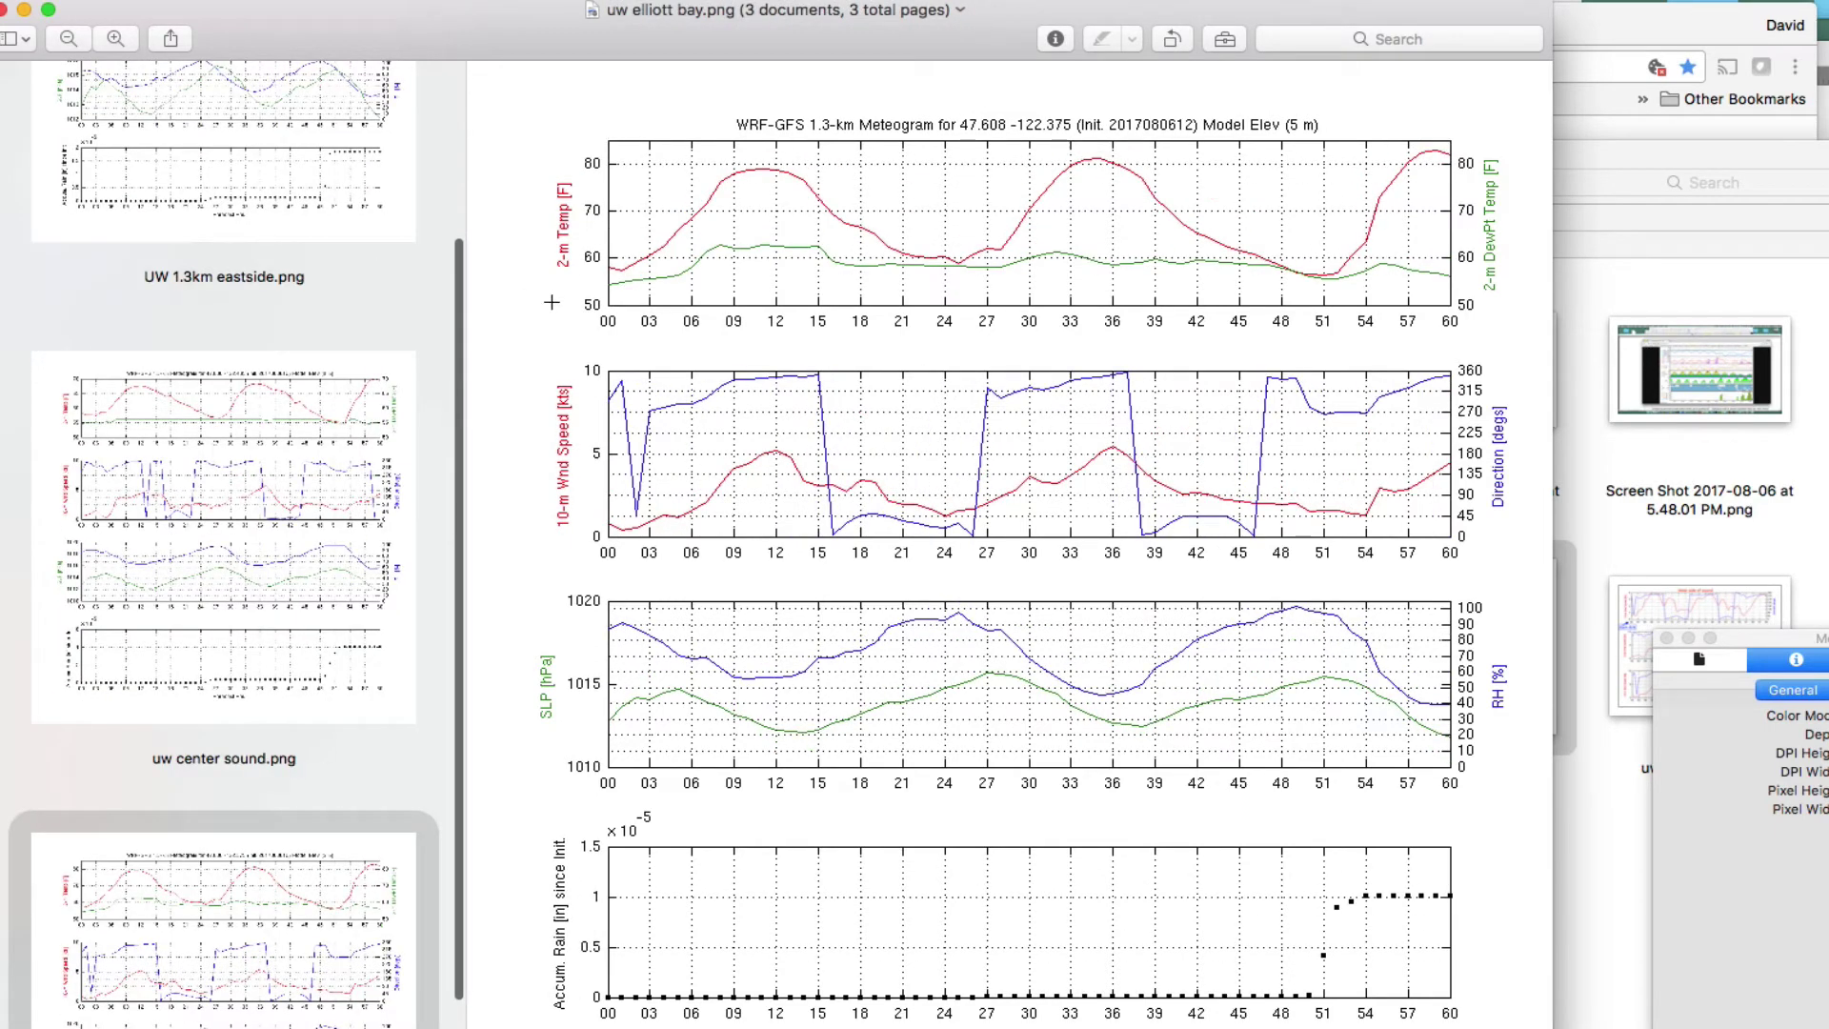
pyautogui.click(277, 172)
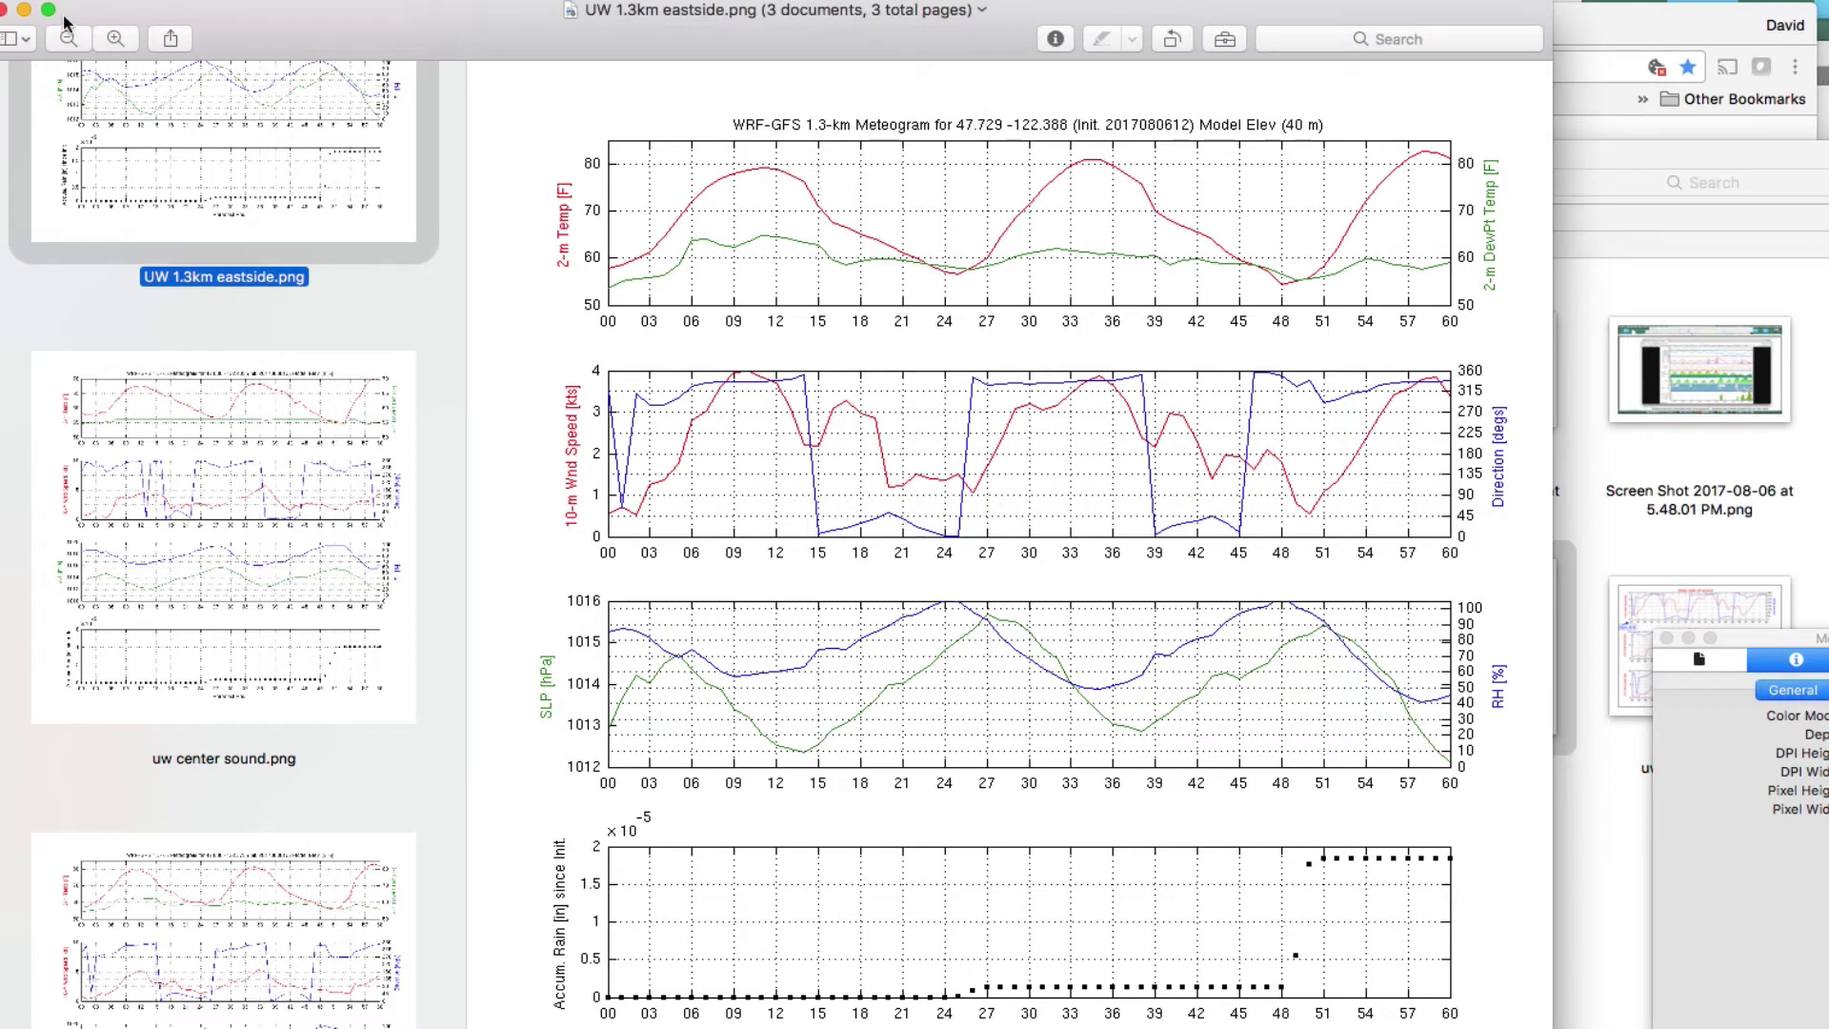
# Minimize the meteogram set and reposition the uw composit.png wind chart window fully on screen
pyautogui.click(24, 13)
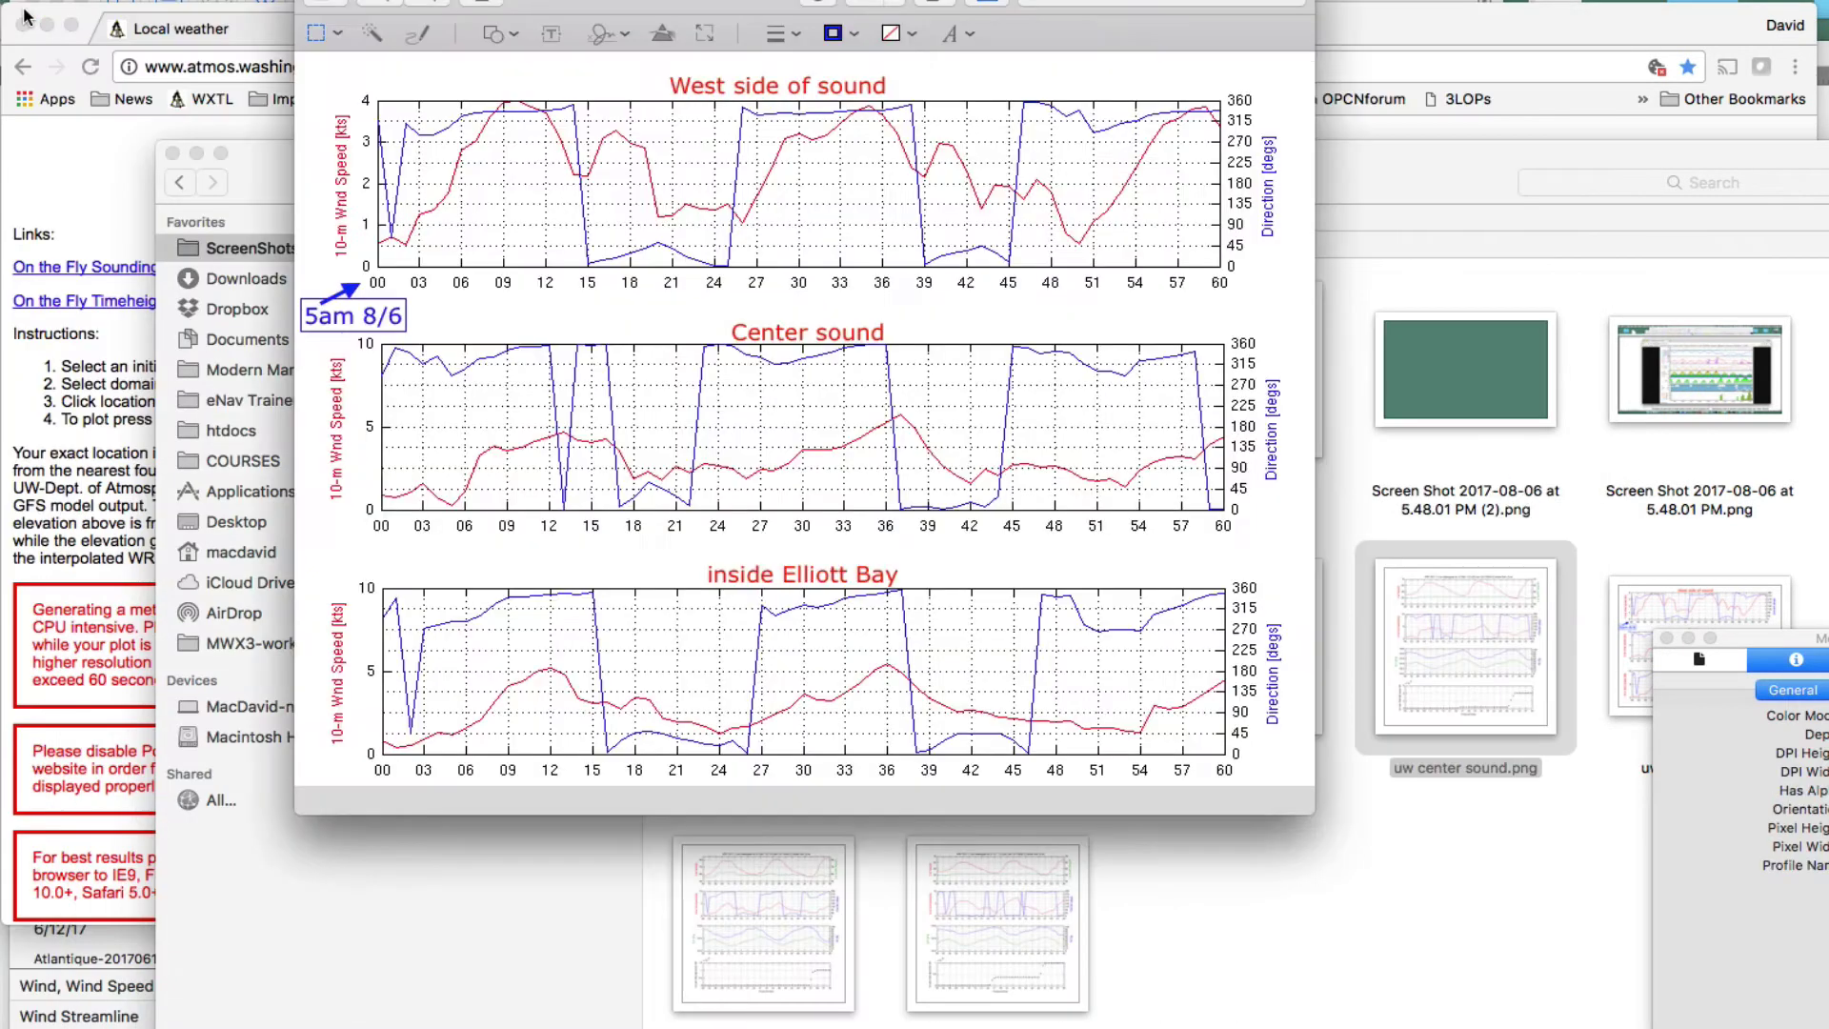
pyautogui.moveTo(702, 0); pyautogui.dragTo(770, 114)
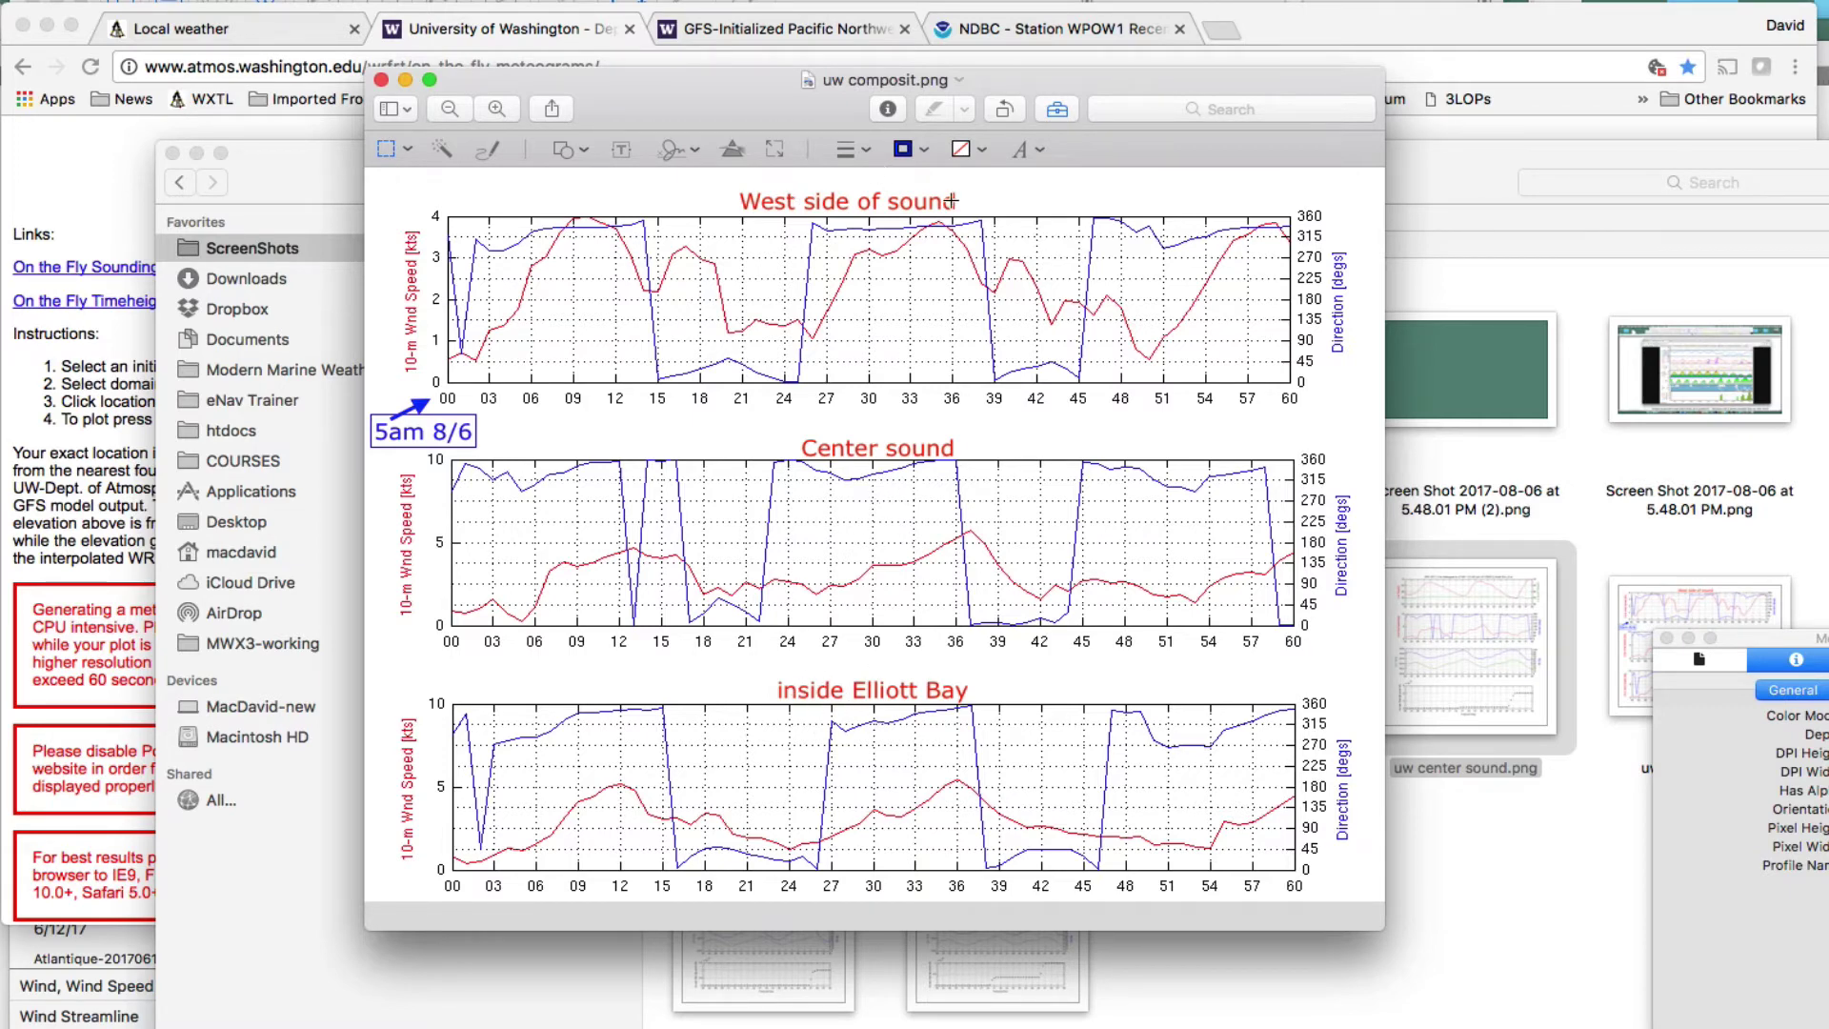
pyautogui.moveTo(742, 108); pyautogui.dragTo(806, 92)
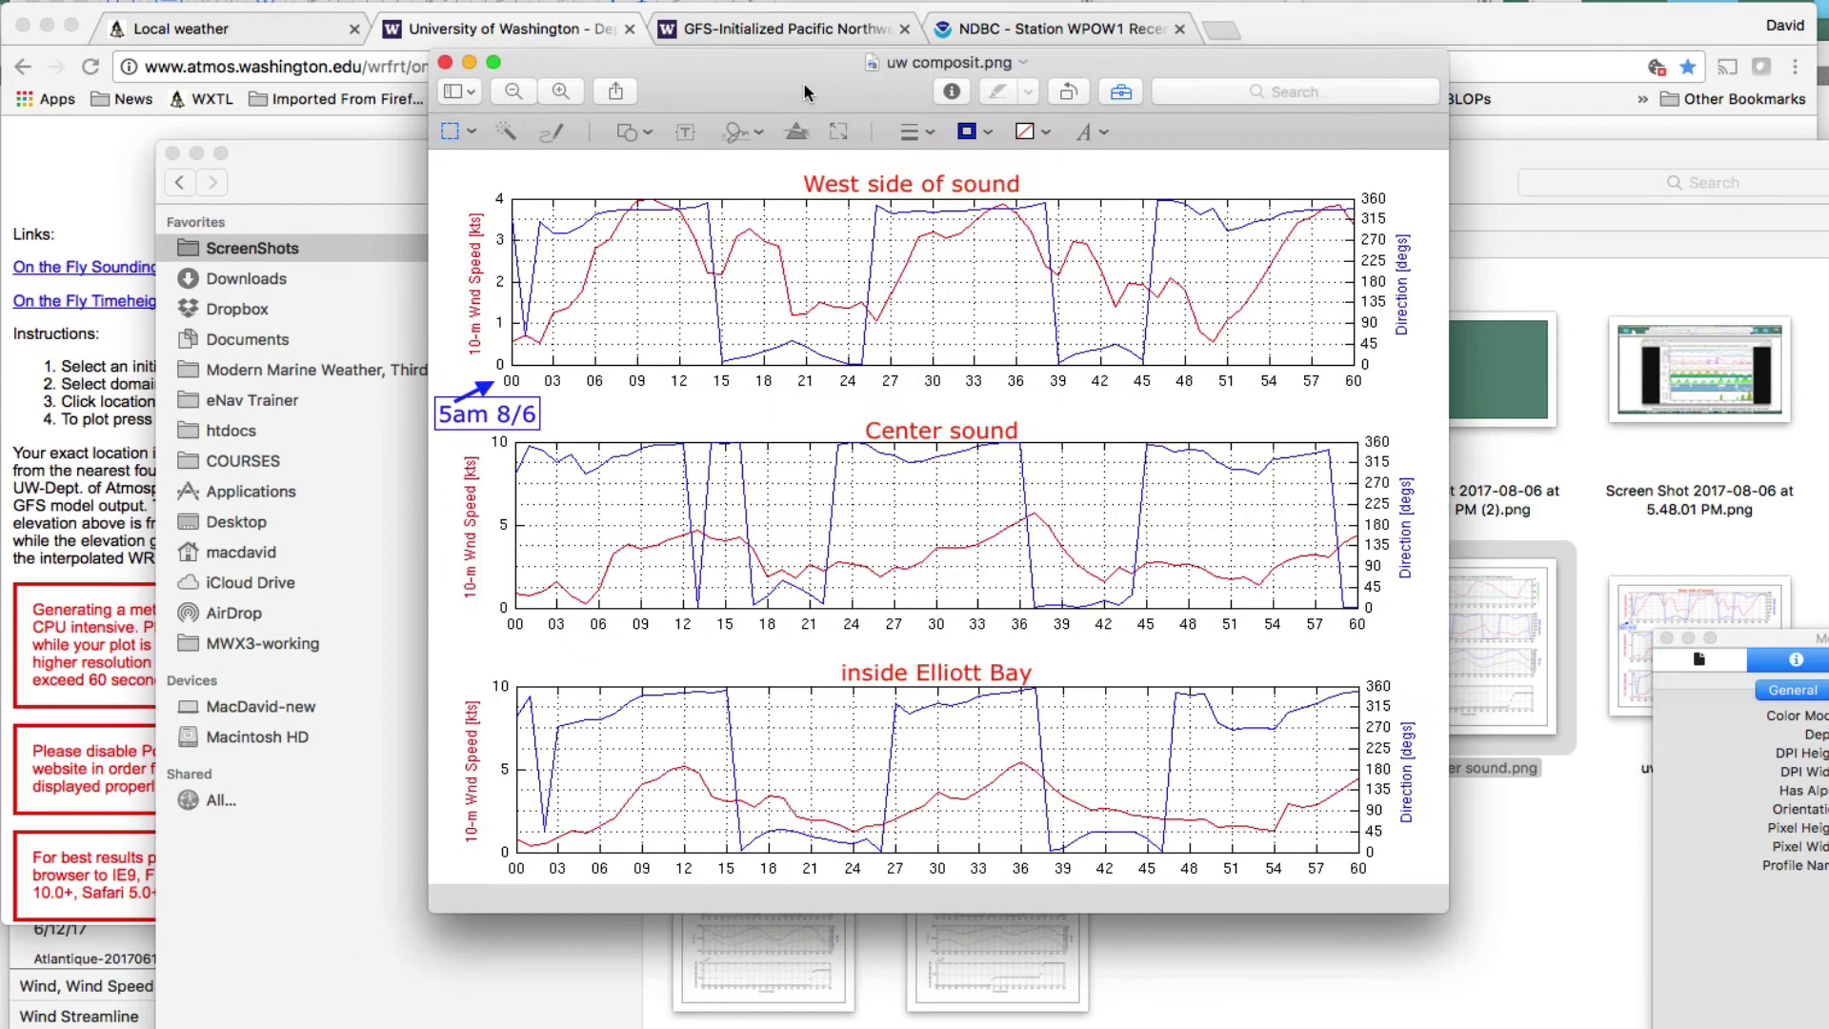